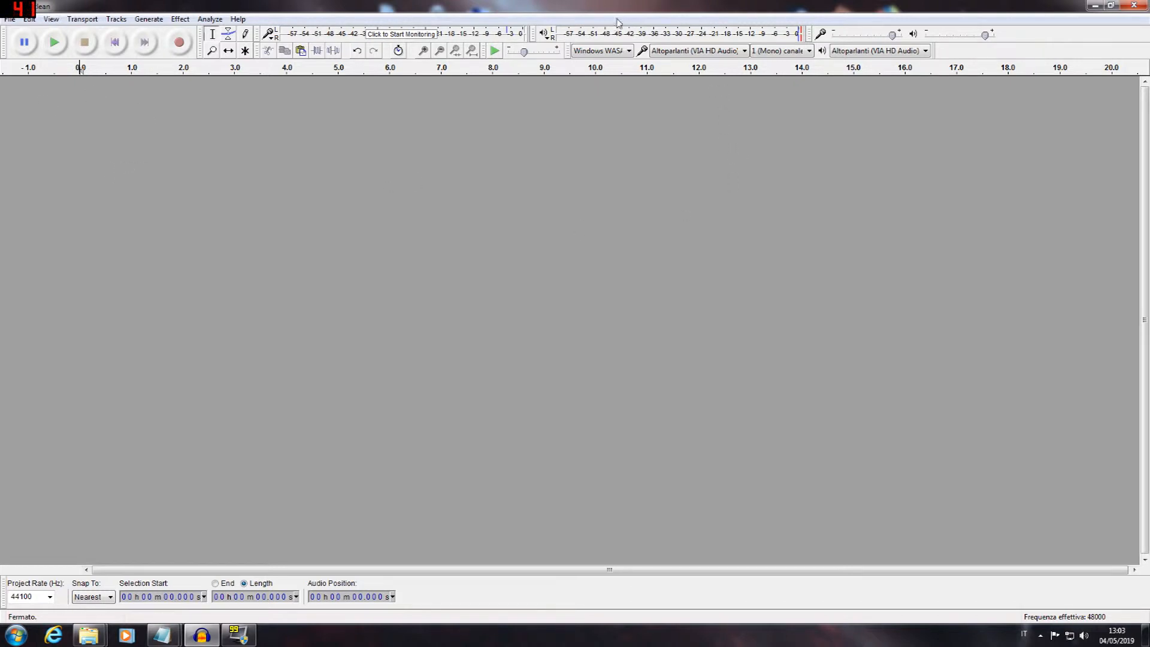
Set the Logitech USB headset microphone as the recording device and record a voice line of about 5 seconds
left_click(746, 51)
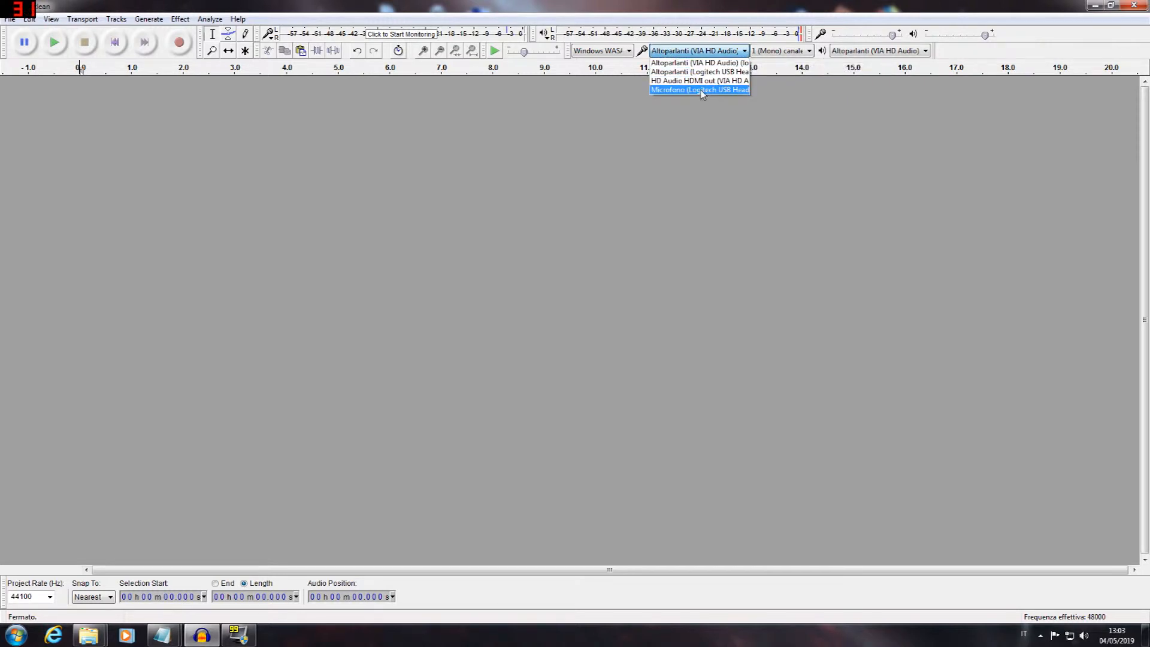
left_click(702, 91)
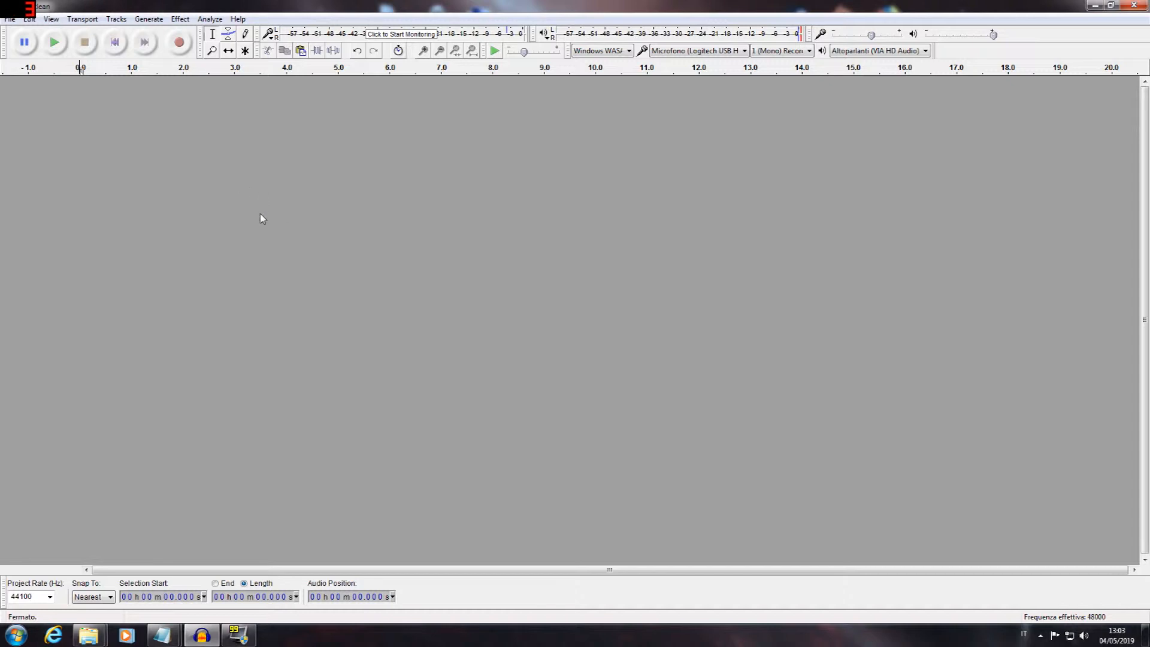
left_click(179, 43)
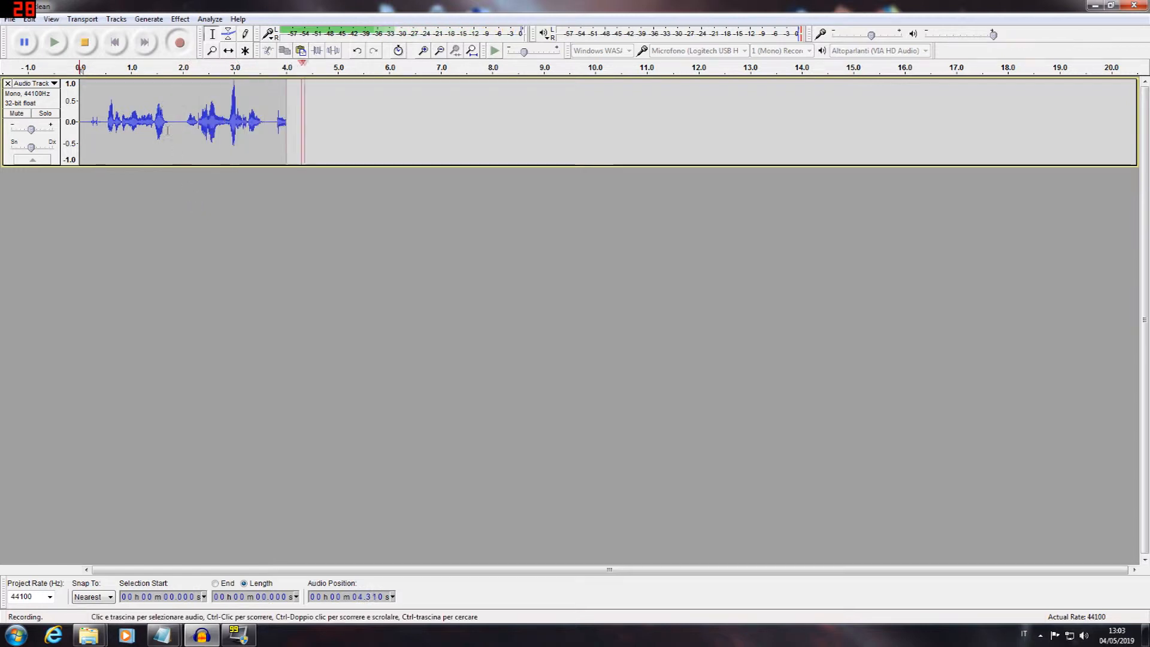
key("p")
key("p")
left_click(85, 42)
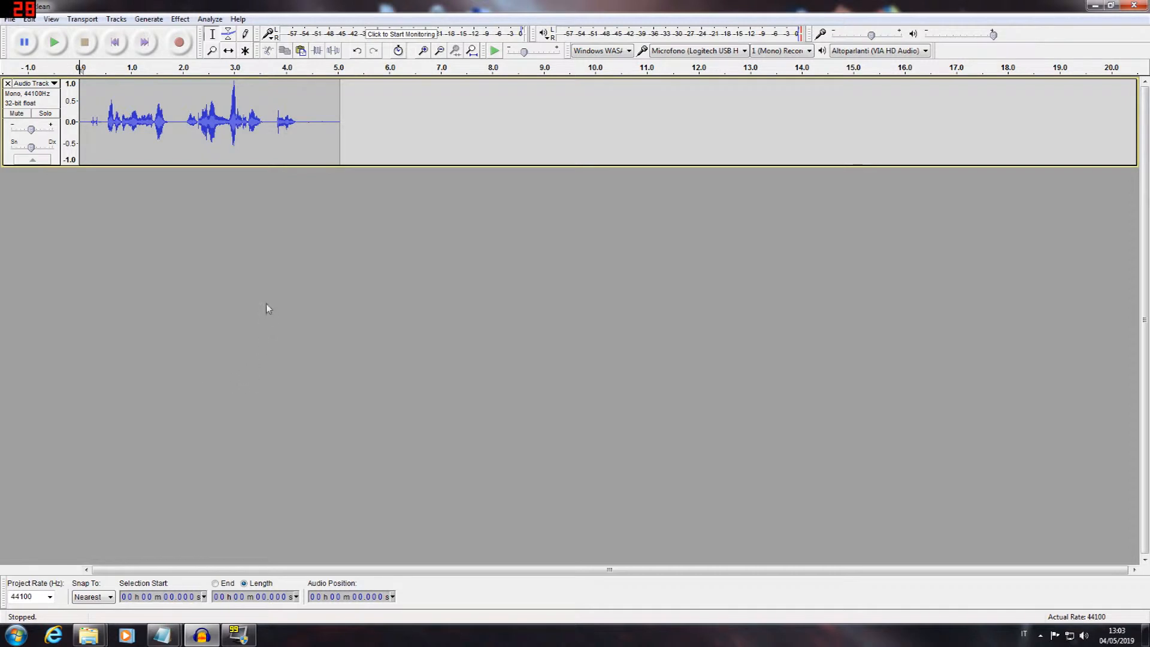
Switch the recording device to Altoparlanti (VIA HD Audio) and play back the recorded voice line
left_click(55, 43)
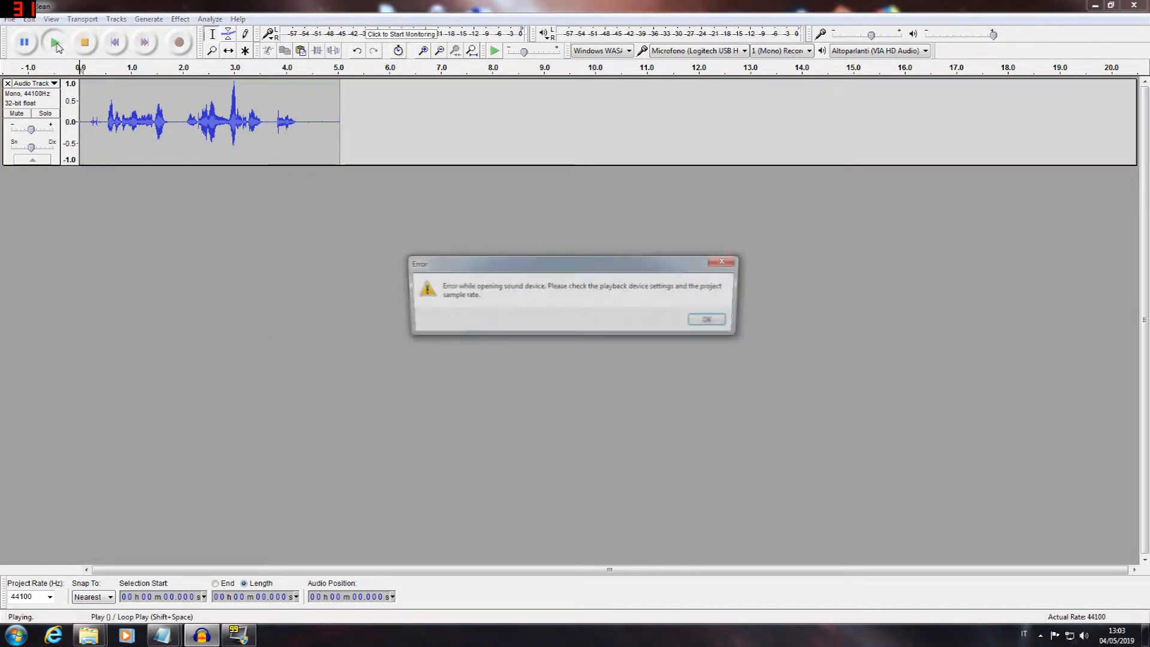
left_click(714, 323)
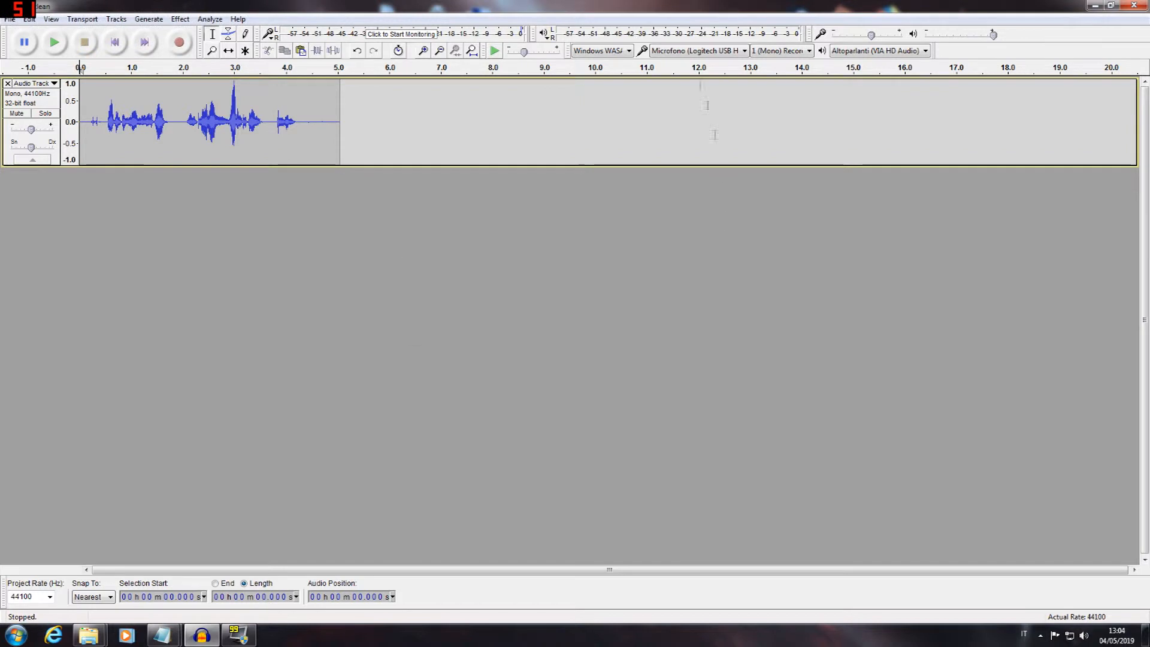
left_click(745, 52)
left_click(695, 73)
left_click(626, 390)
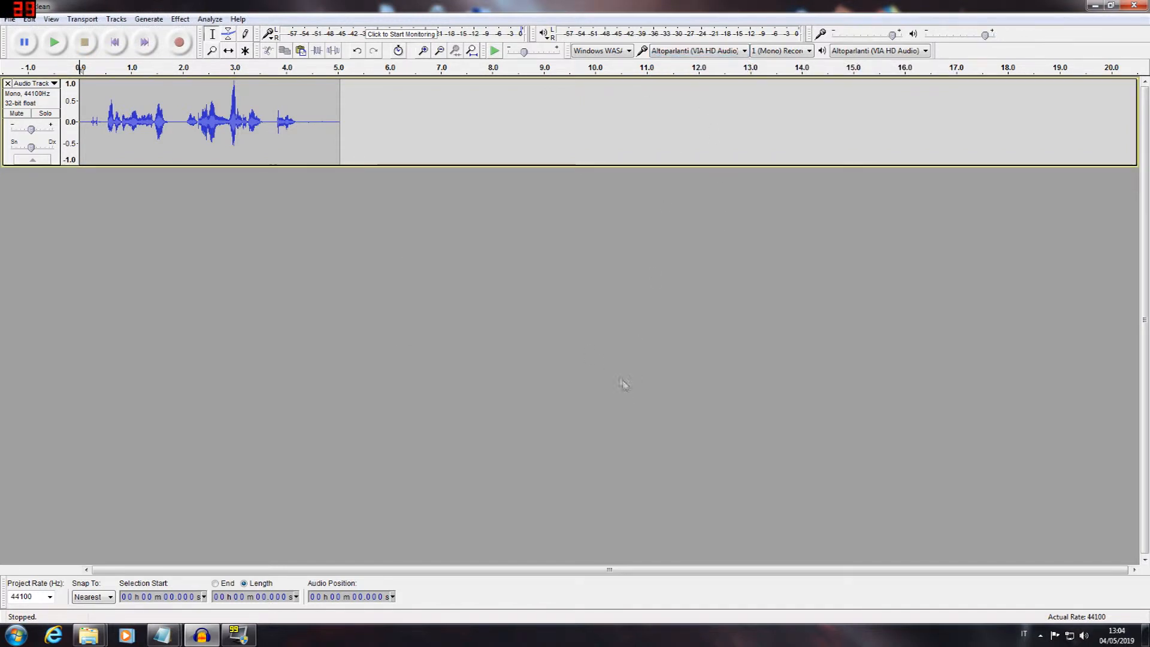
left_click(54, 42)
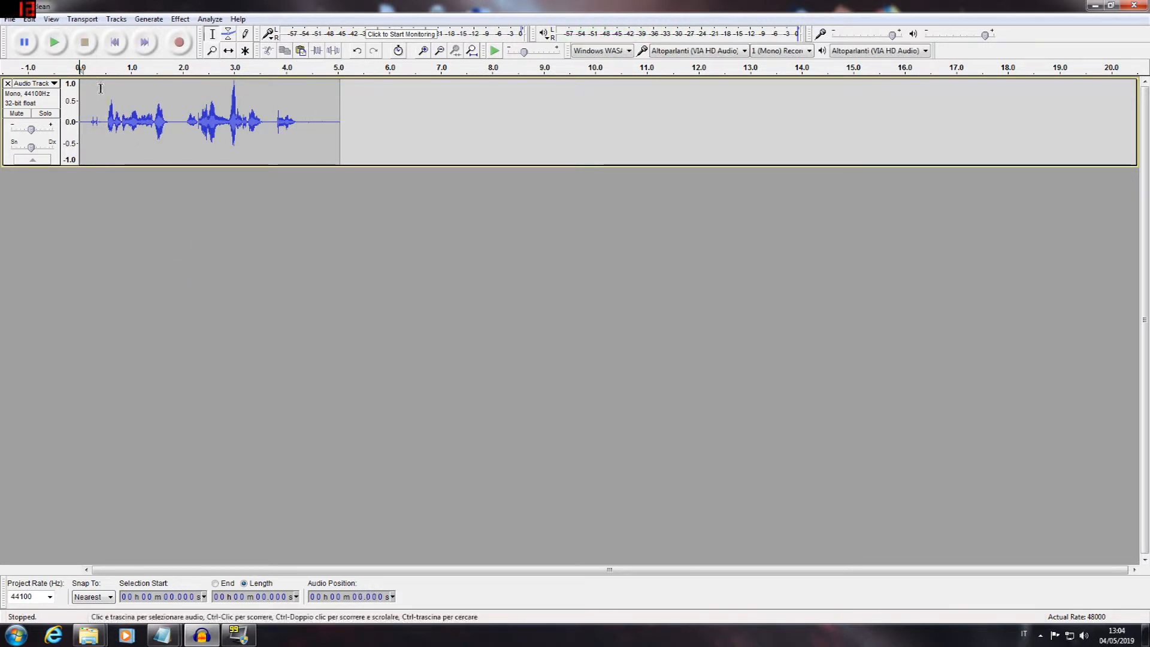
left_click(55, 42)
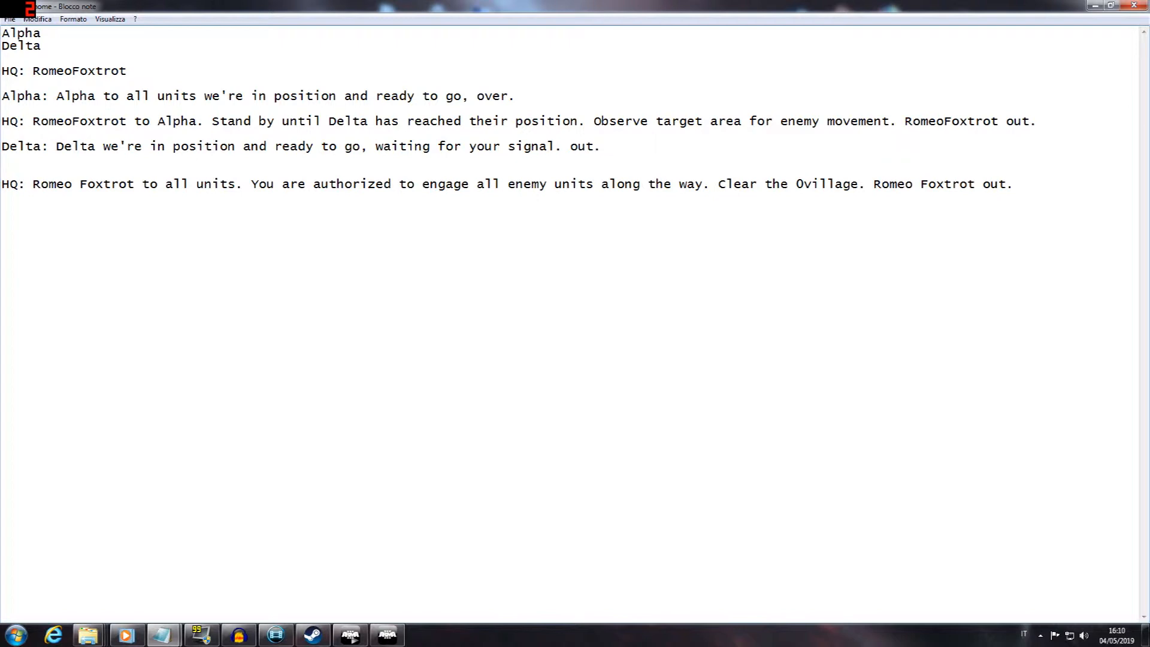
type("0")
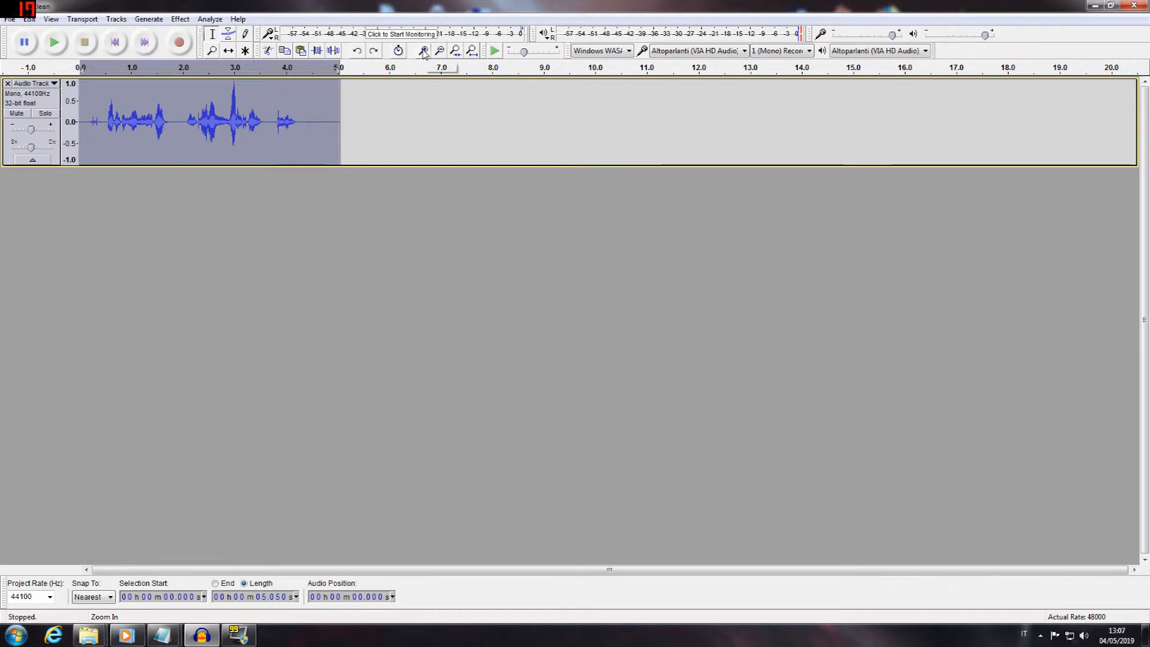
Amplify the whole voice recording by 10.8 dB with clipping allowed
left_click(424, 52)
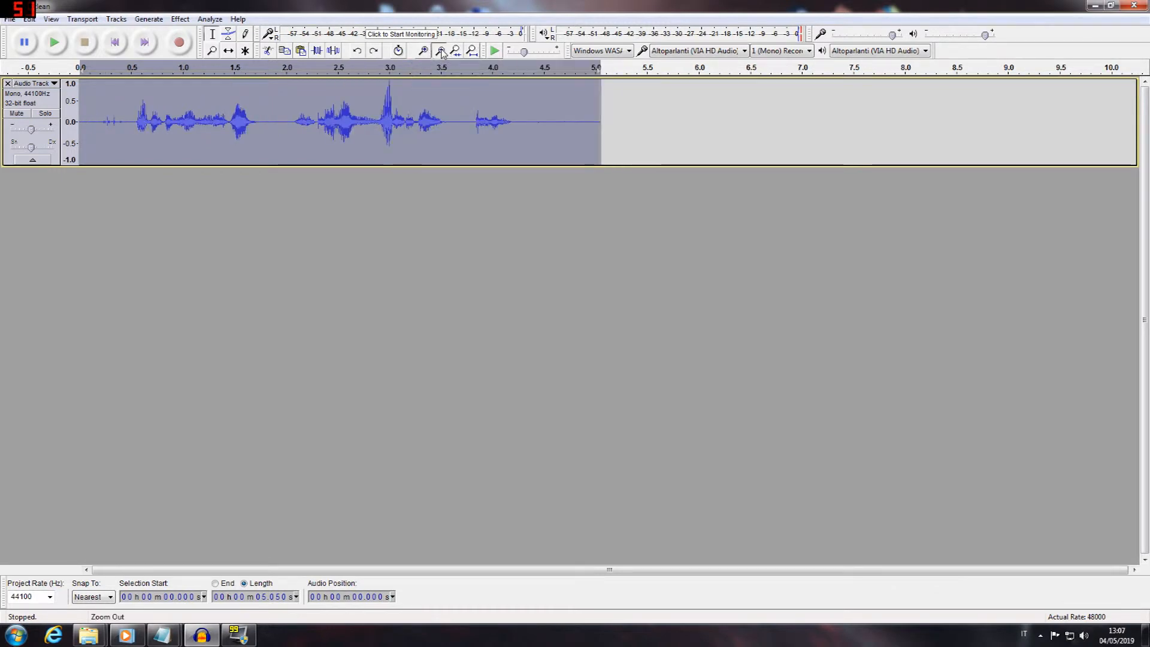
left_click(442, 52)
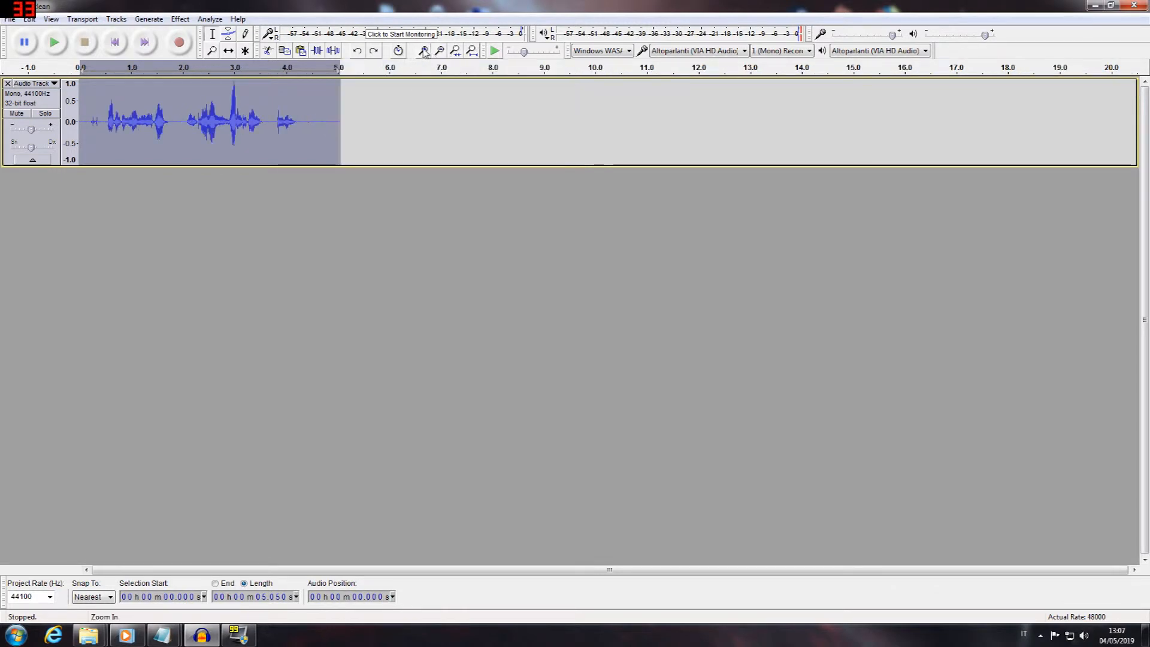
left_click(424, 52)
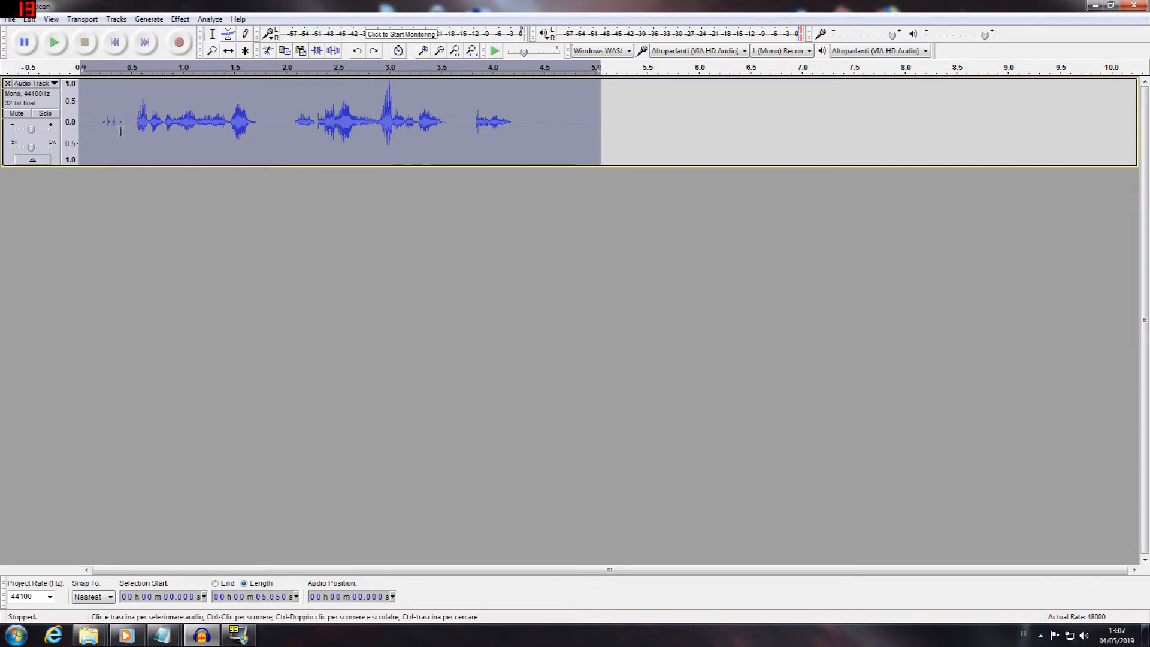
left_click(181, 19)
left_click(220, 67)
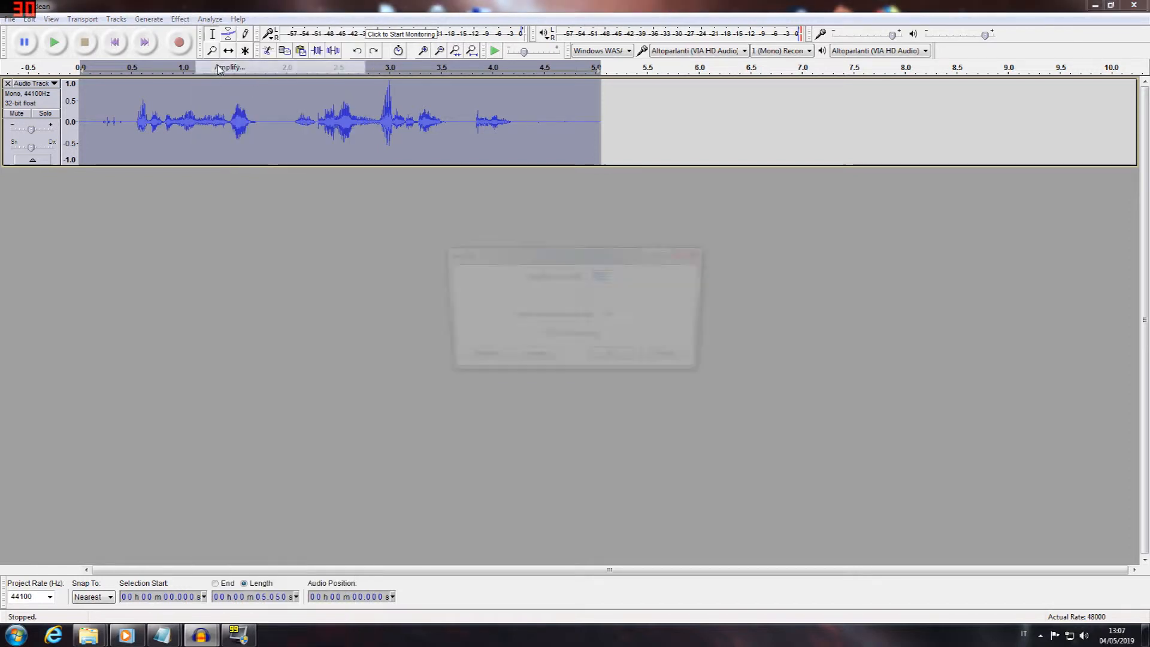
left_click_drag(575, 297, 599, 298)
left_click(602, 359)
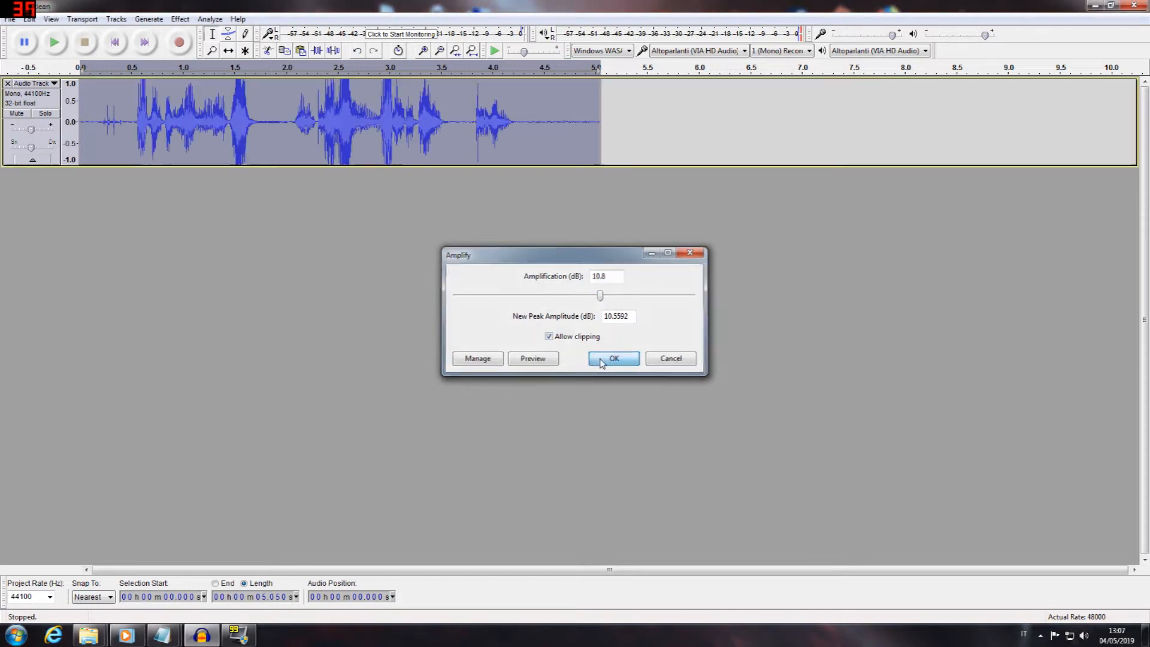
Play the amplified voice recording from its beginning
left_click(128, 124)
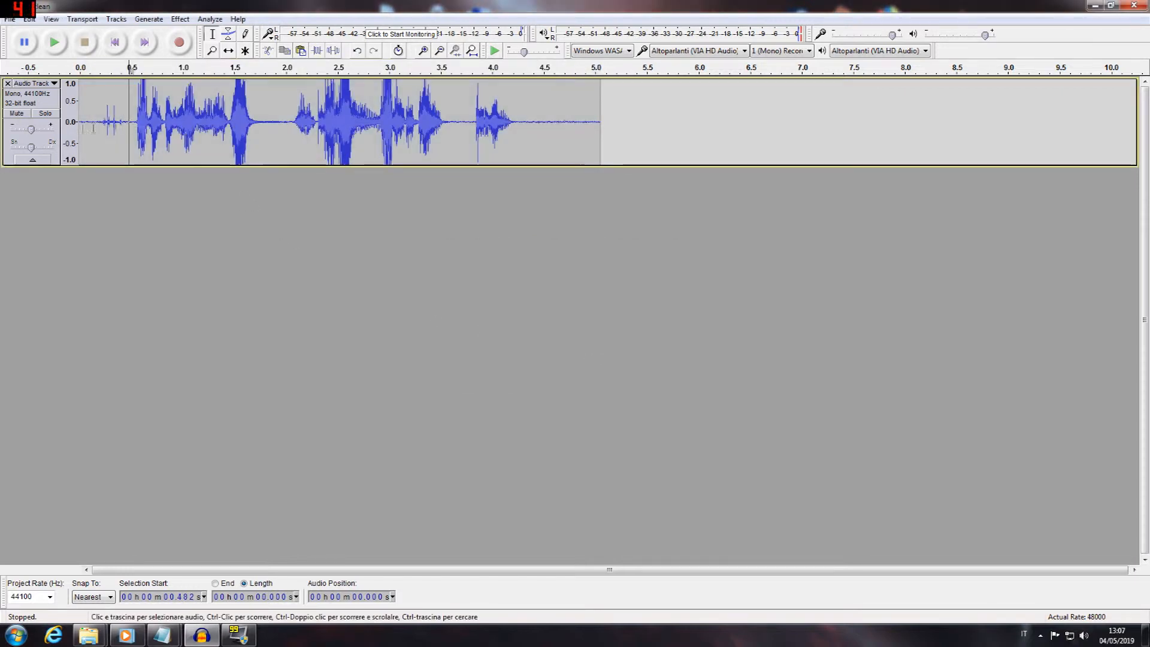
key("Home")
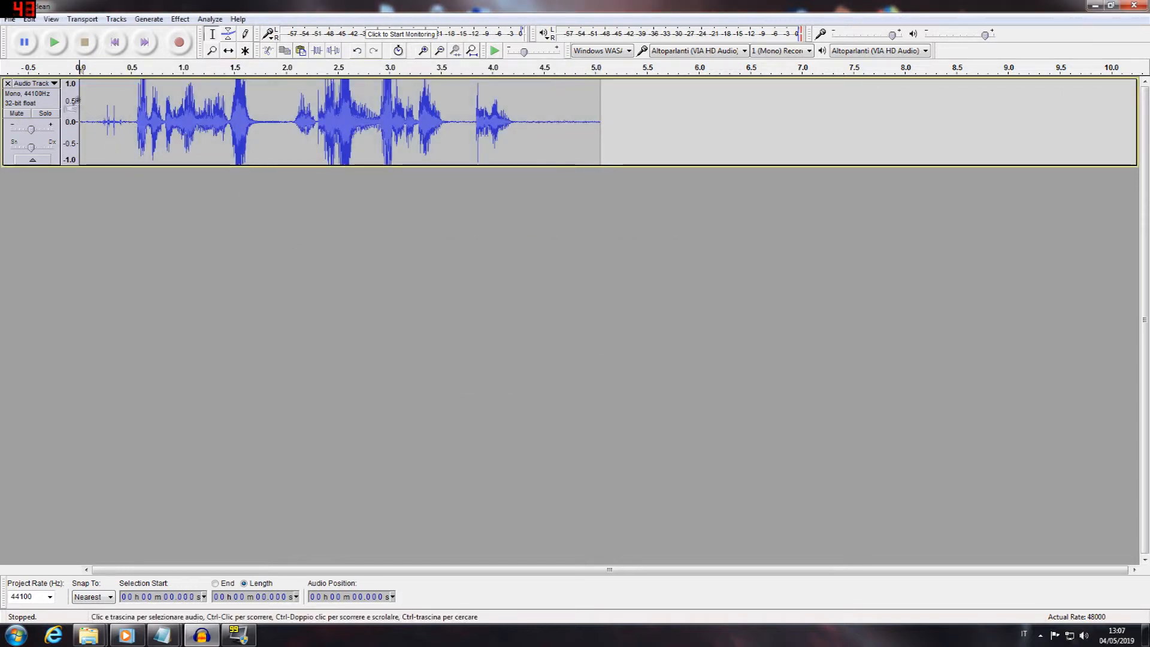
left_click(53, 50)
key("space")
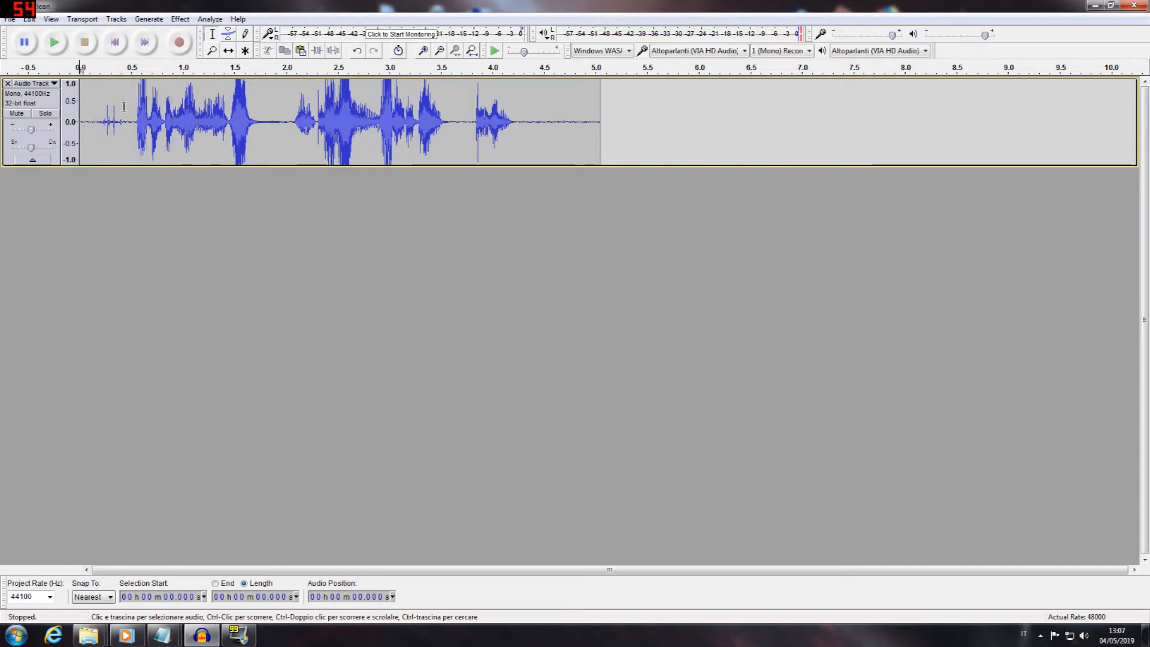
Delete the short noise before the first word, about 0.2 s long starting at 0.197 s, and return to the track start
left_click_drag(124, 114, 98, 118)
key("Delete")
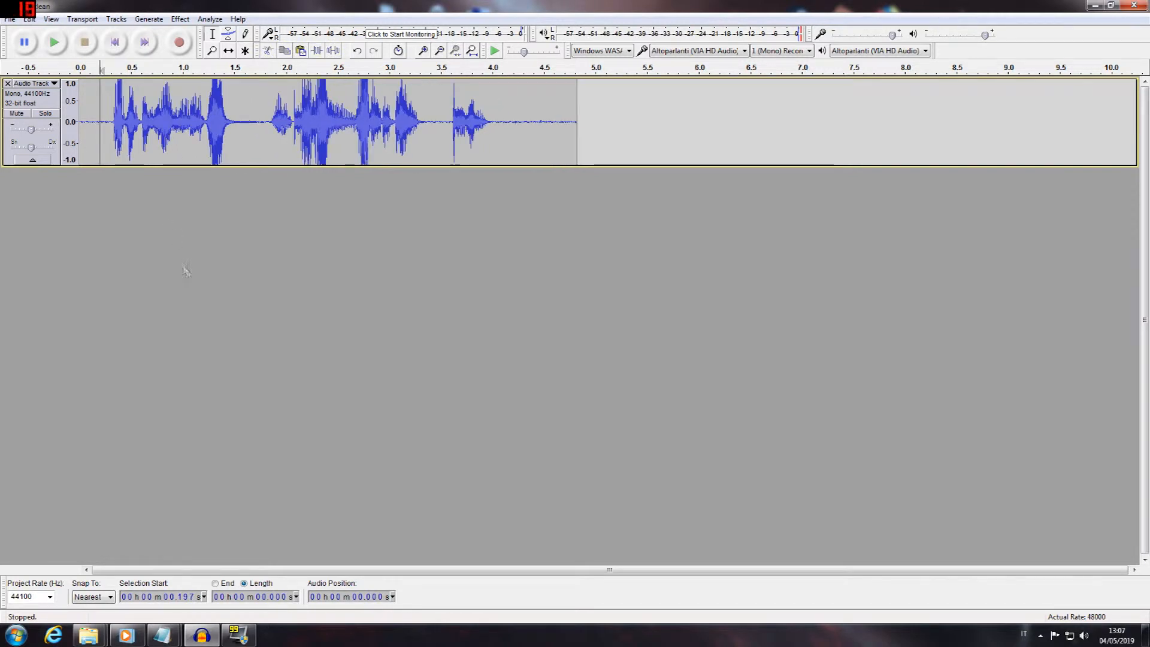
left_click(117, 48)
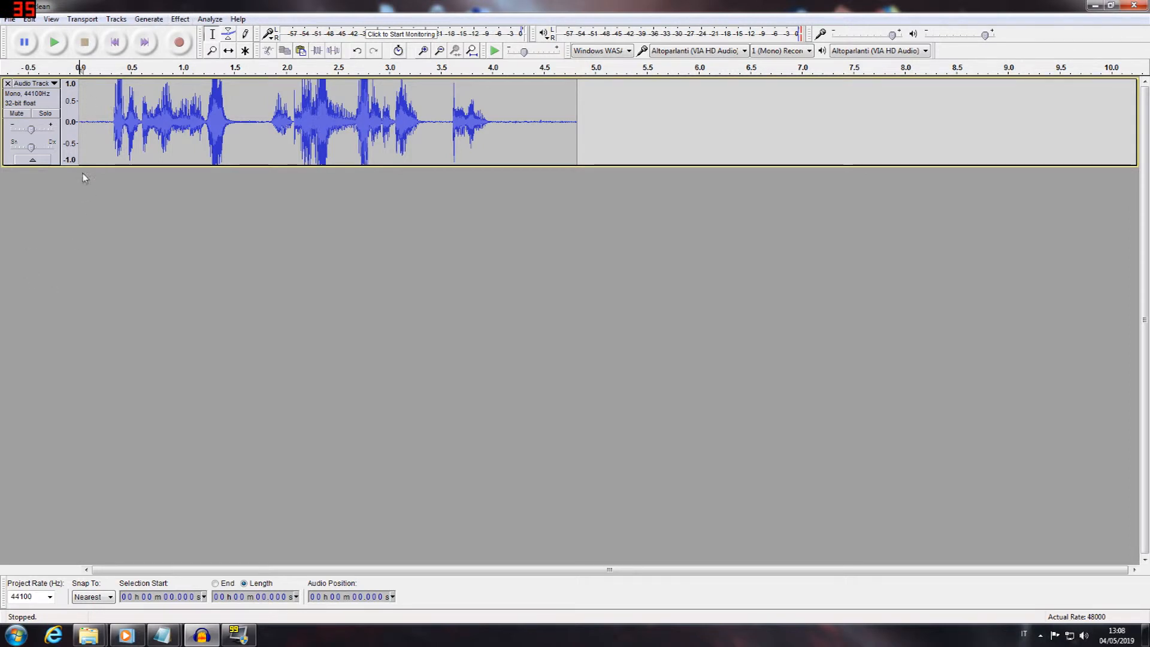
Export the audio as alpha_clean in WAV (Microsoft) signed 16-bit PCM format, replacing the existing file
left_click(9, 20)
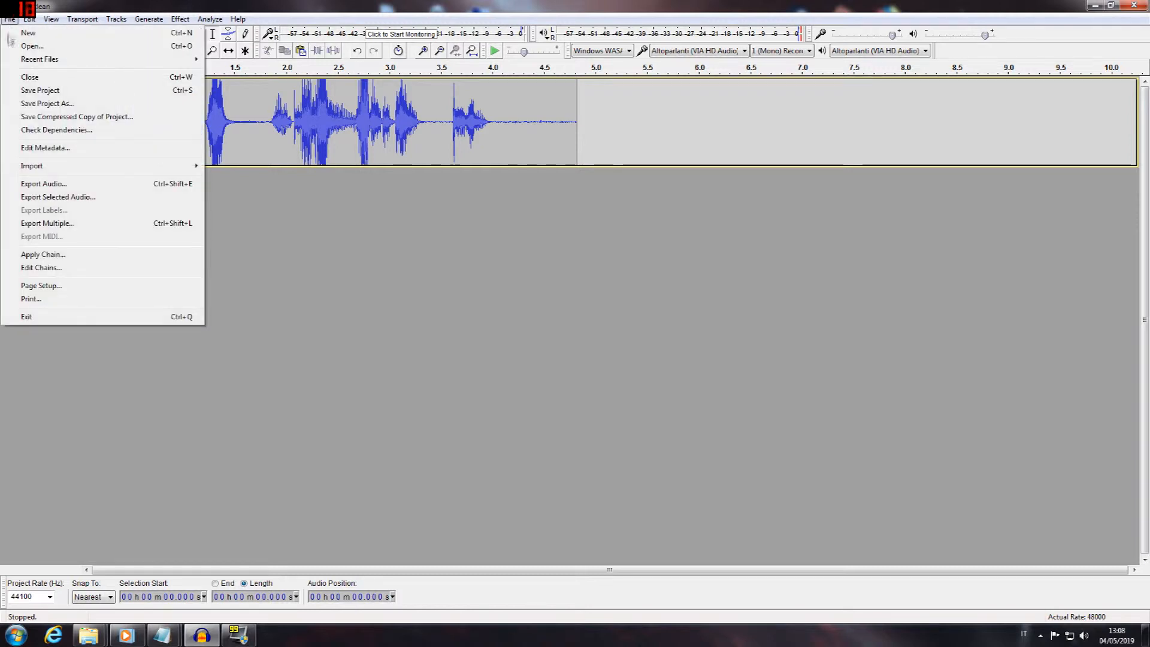
left_click(43, 186)
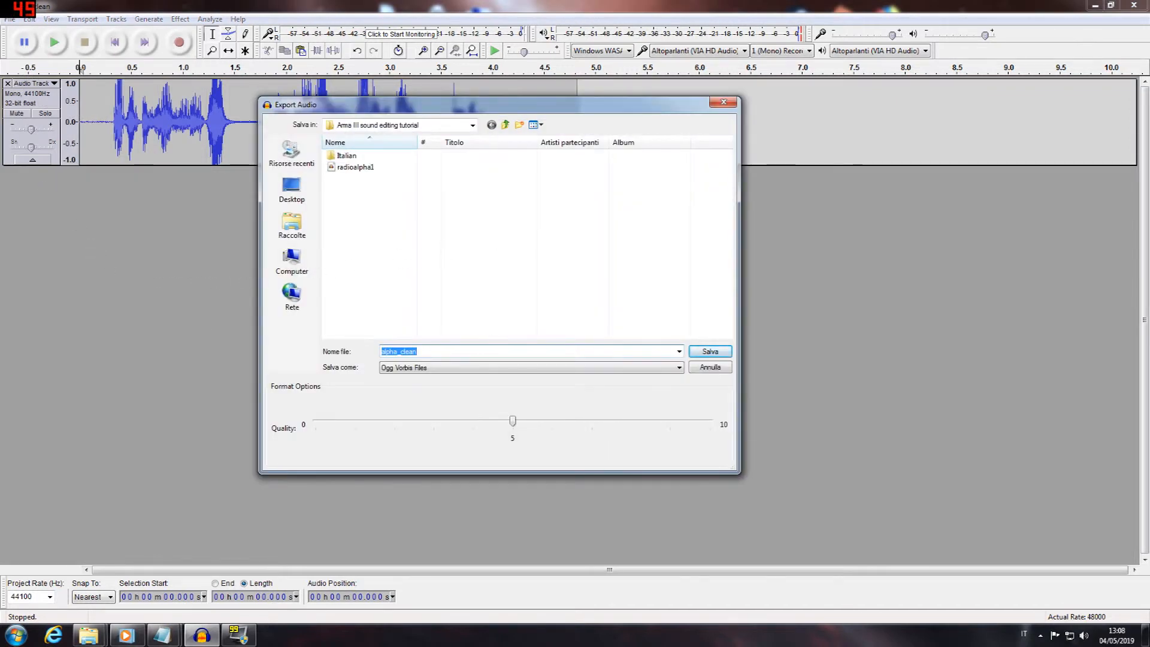
left_click(468, 352)
left_click(680, 367)
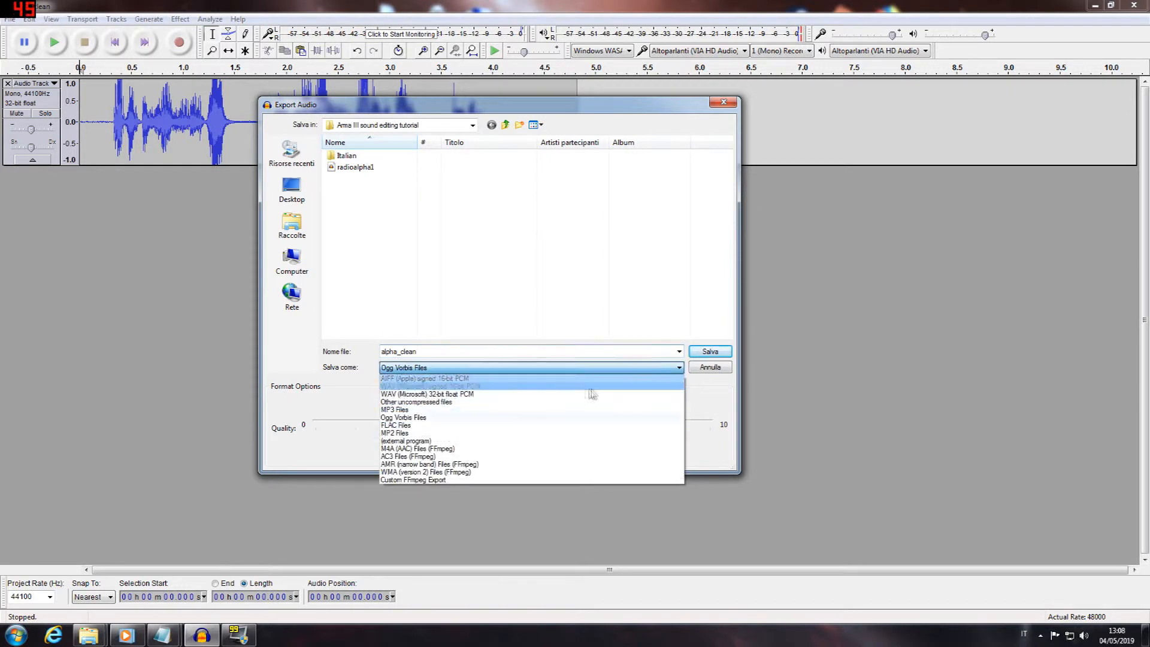
left_click(476, 386)
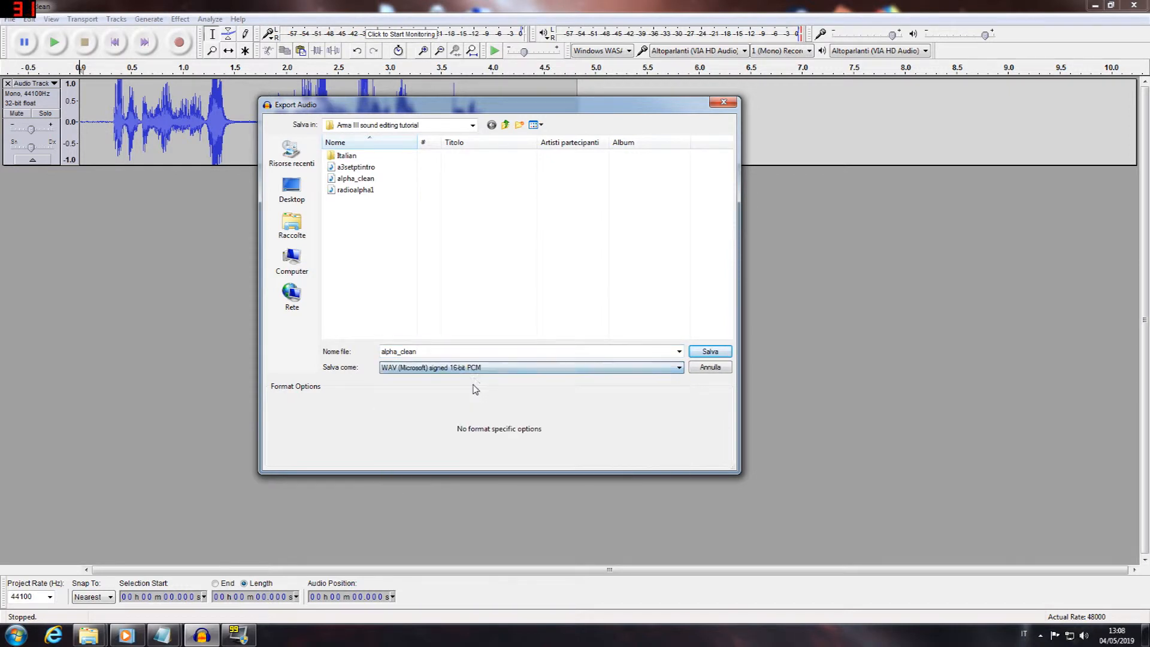
left_click(371, 179)
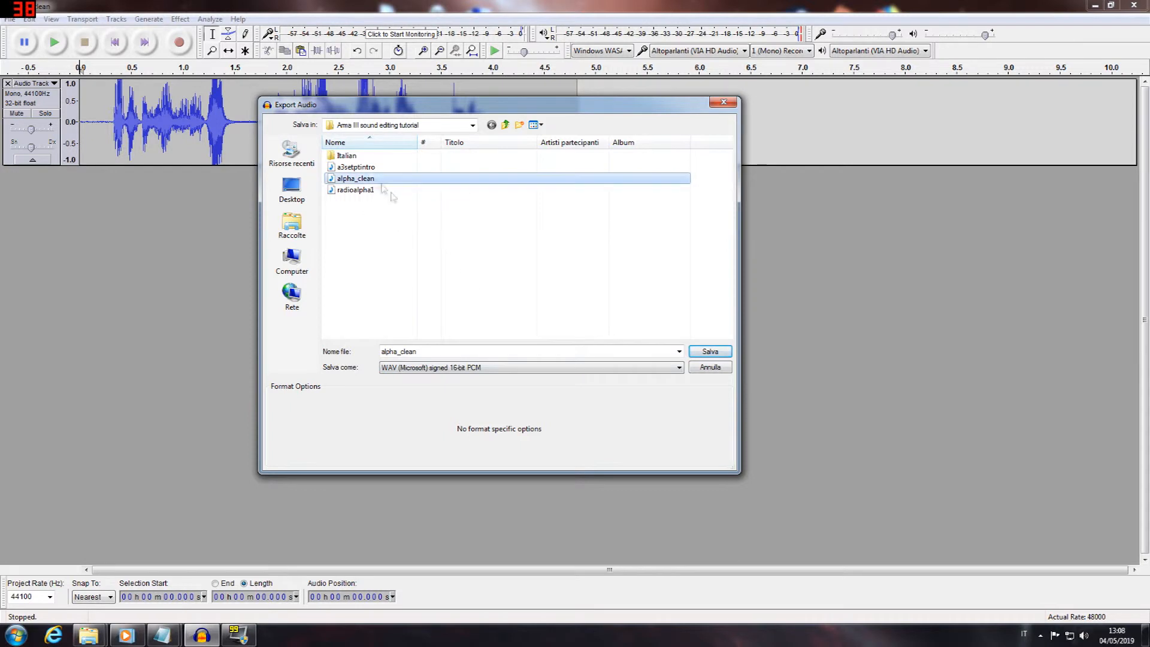
left_click(712, 354)
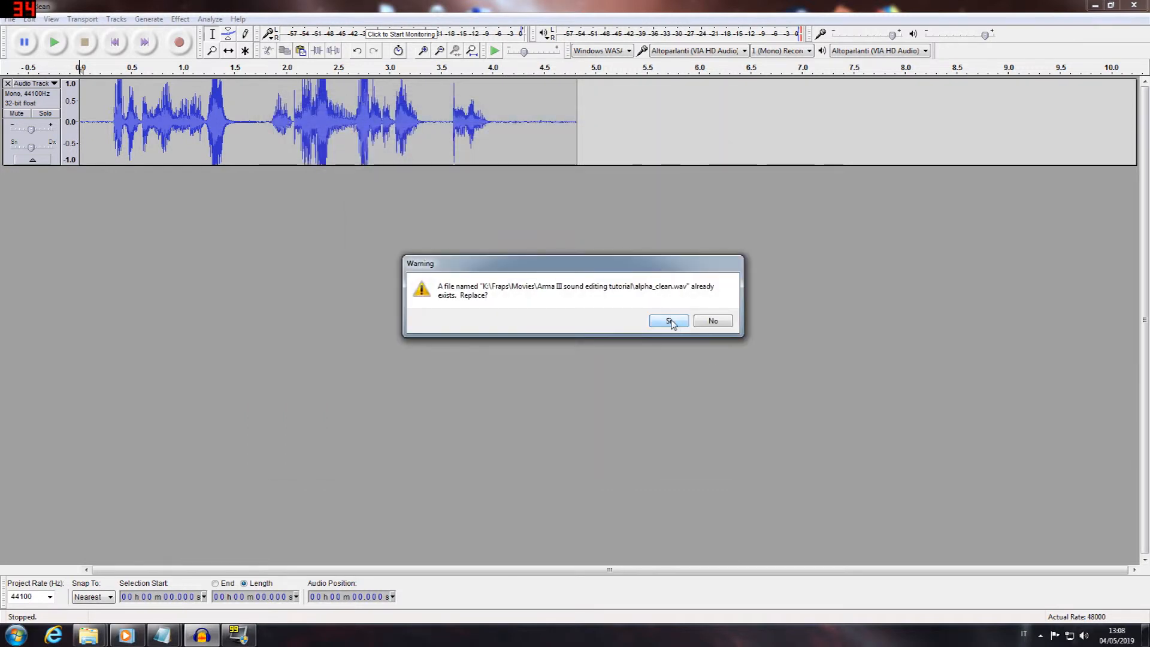
left_click(665, 321)
left_click(548, 413)
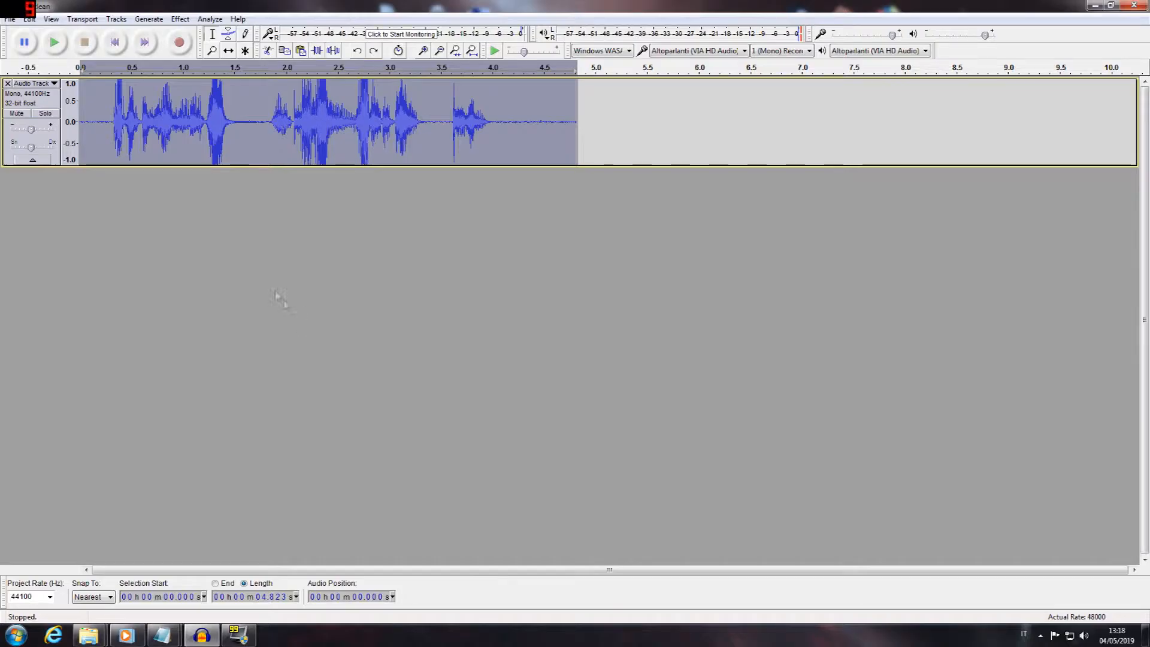
Try amplifying the whole track by 44 dB with clipping allowed and play the result
left_click(182, 19)
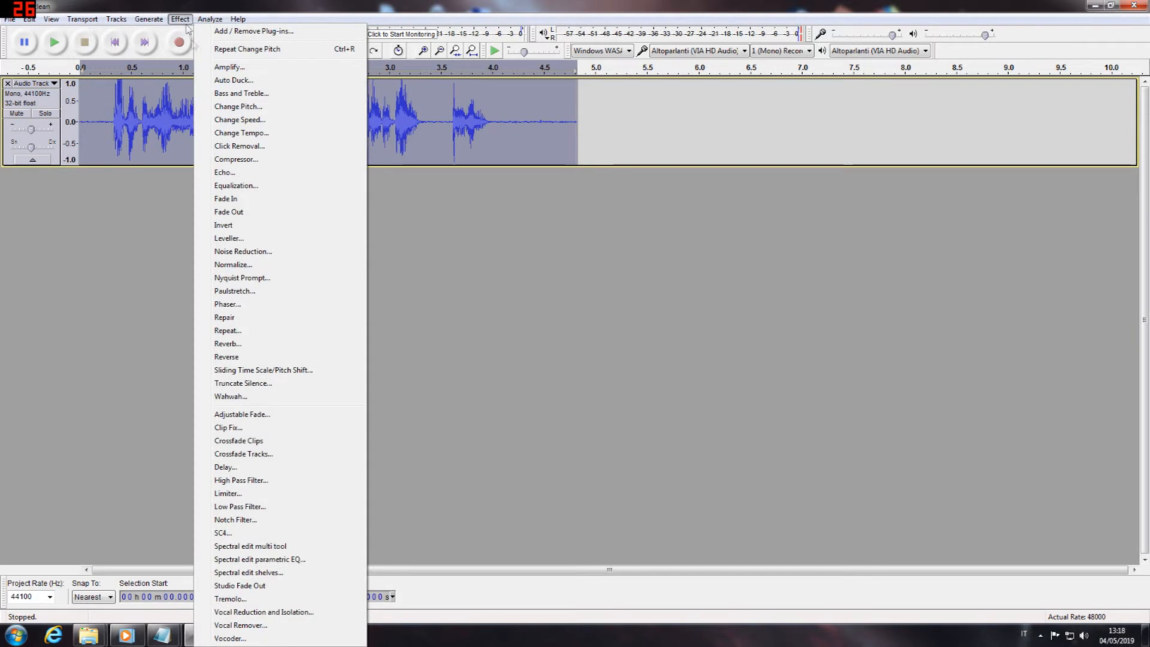
left_click(231, 68)
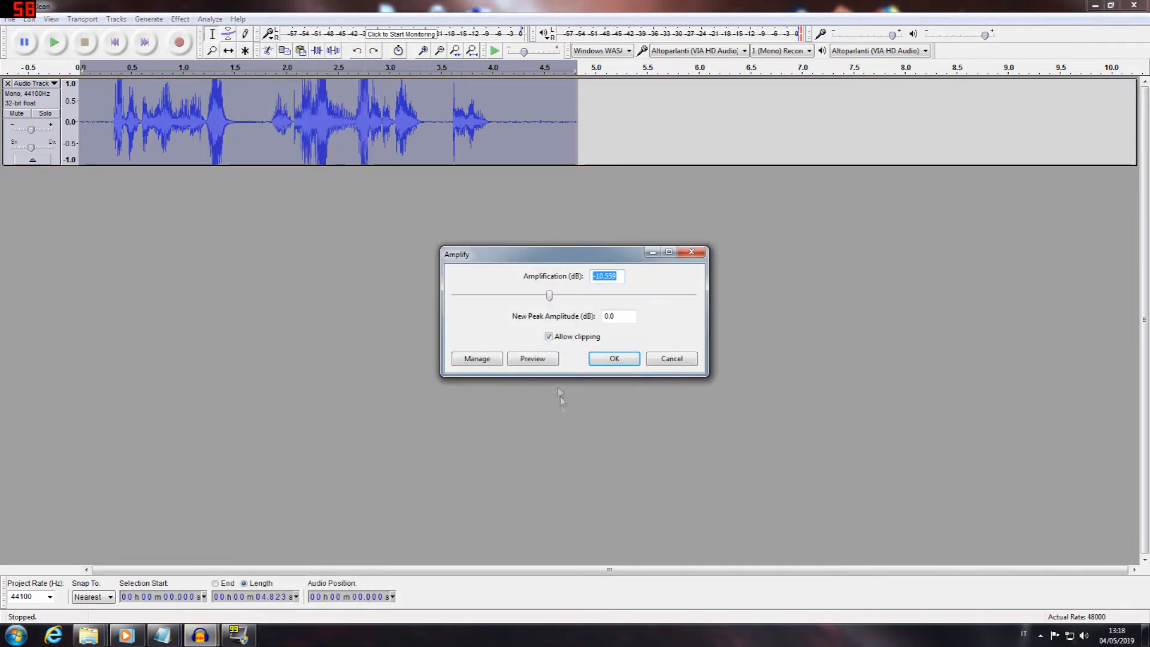
left_click_drag(550, 296, 680, 297)
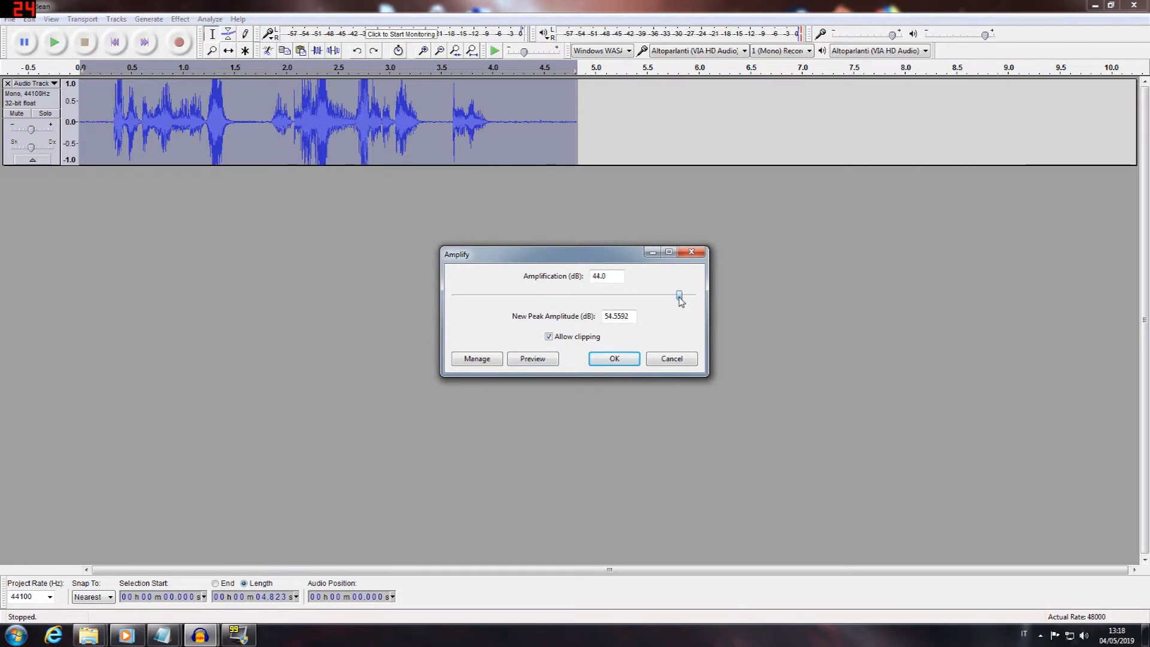
left_click(614, 358)
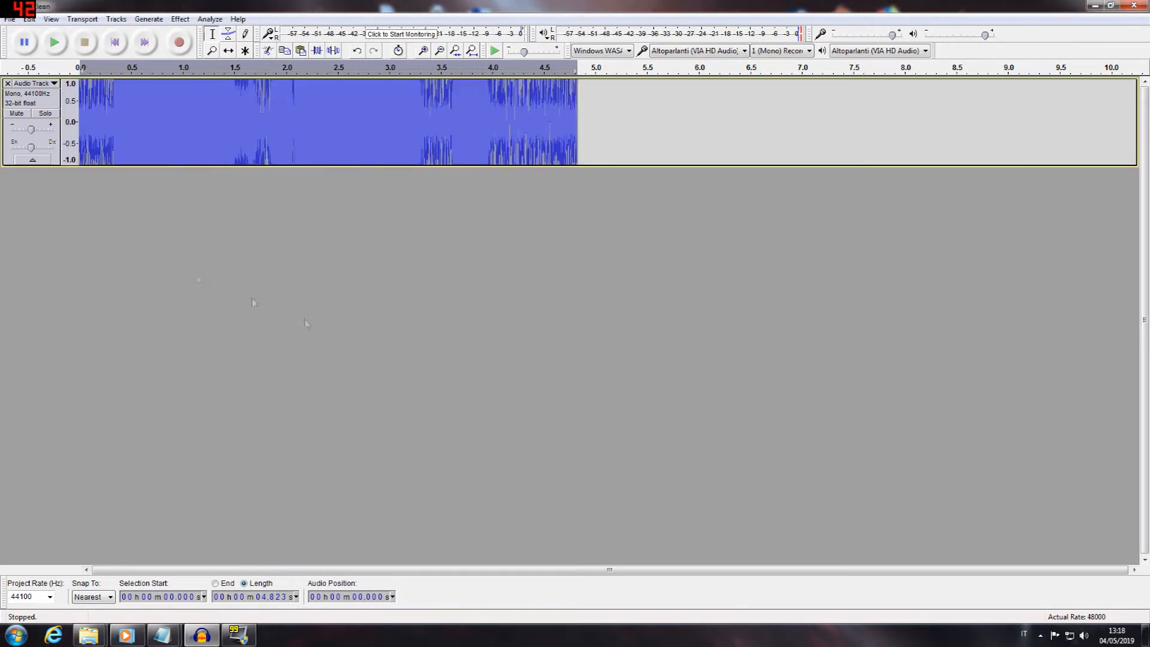
left_click(54, 42)
left_click(56, 42)
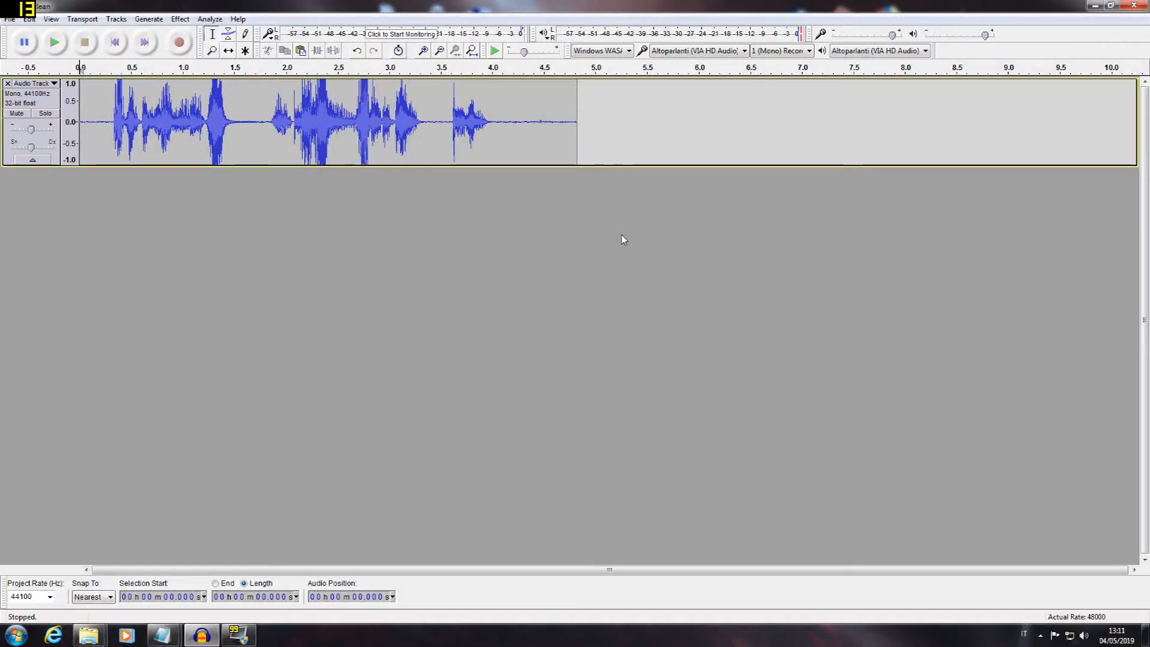
Preview a 20.6 dB amplification of the whole track with clipping allowed
left_click(182, 19)
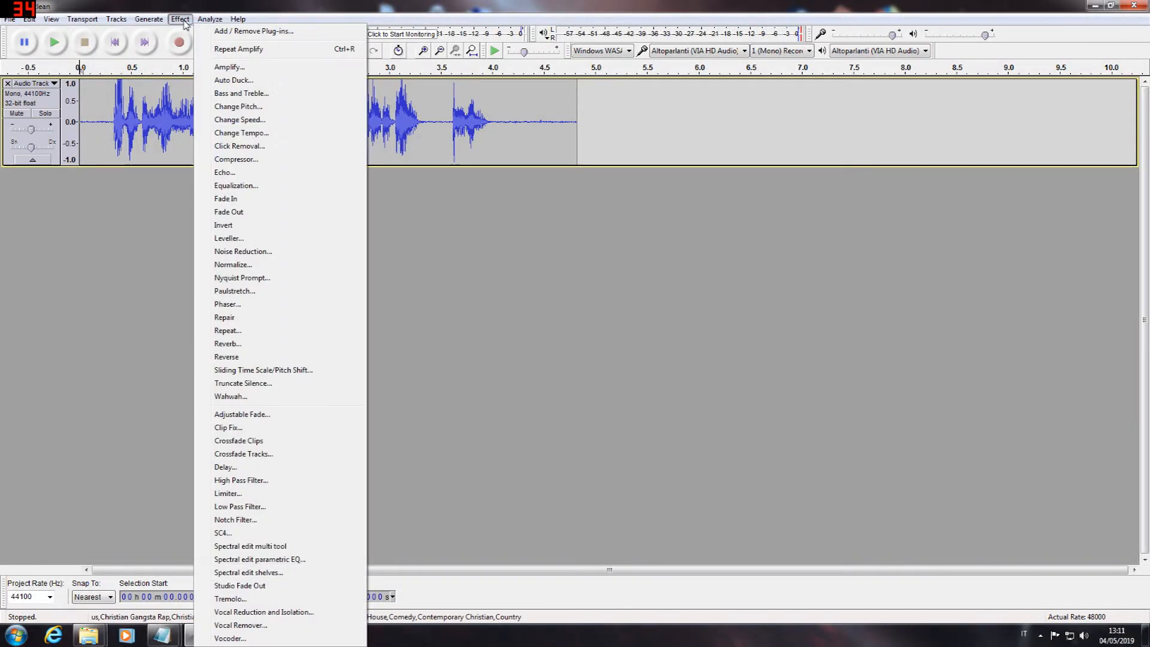
left_click(222, 67)
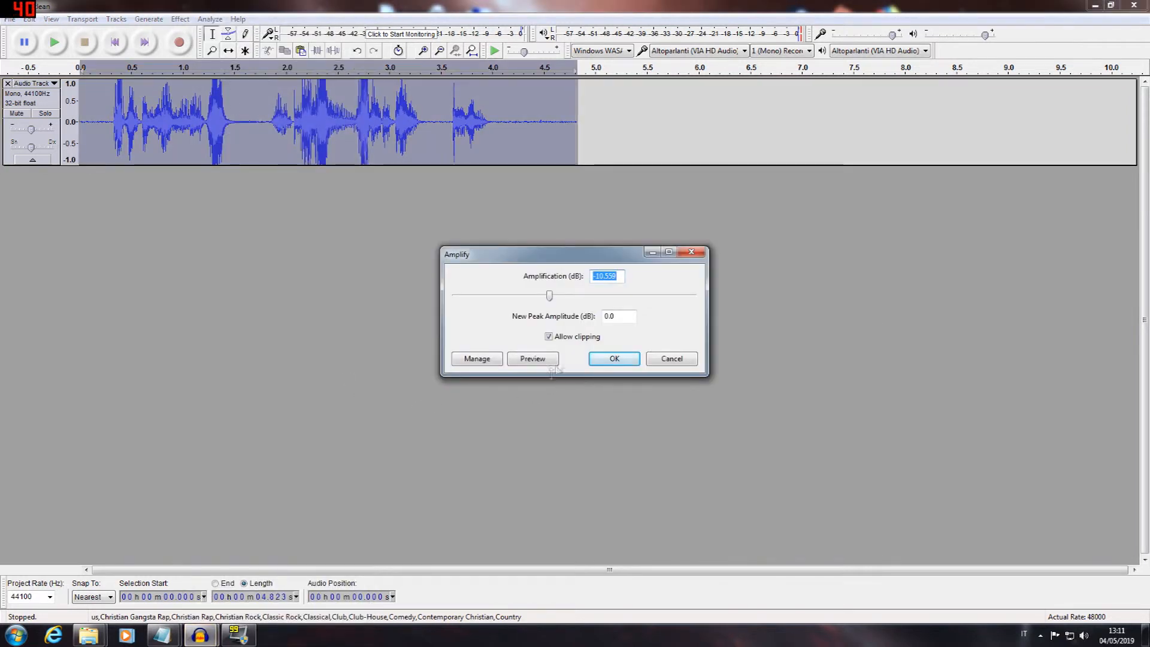
left_click(549, 337)
left_click(553, 339)
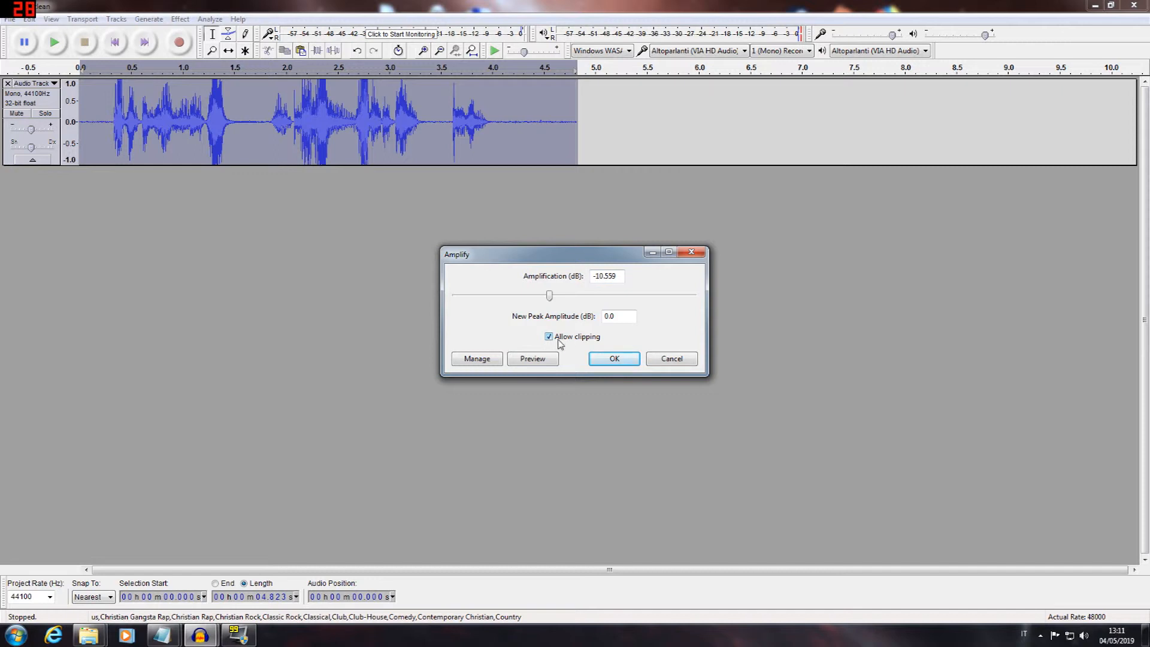
left_click_drag(551, 298, 627, 302)
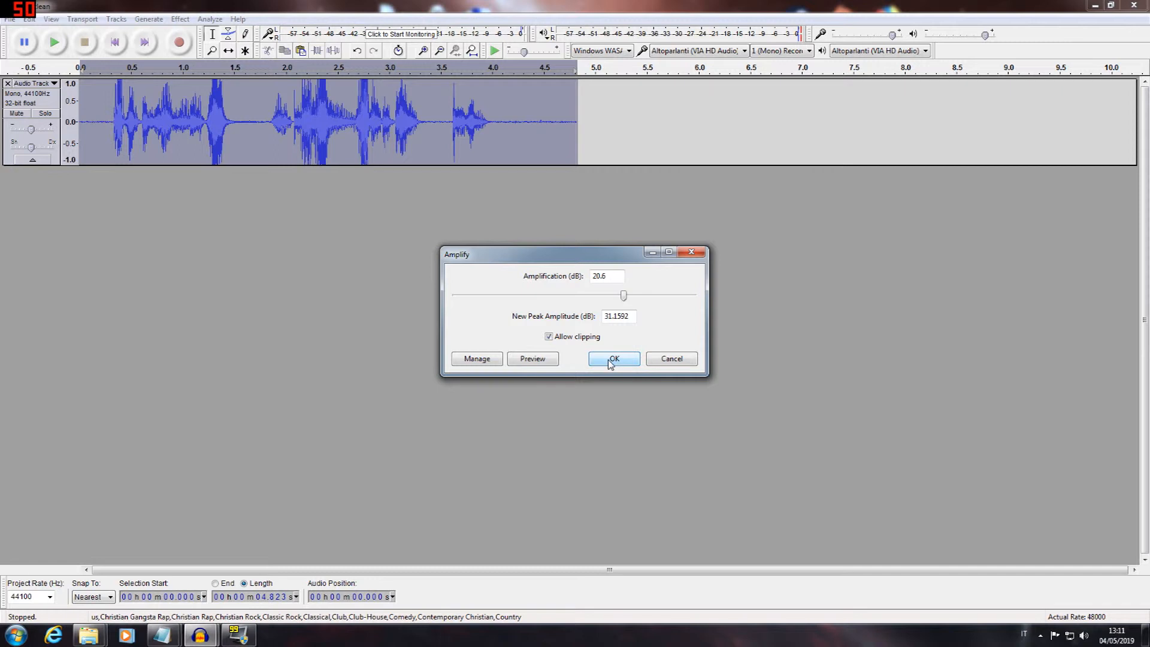
left_click(543, 362)
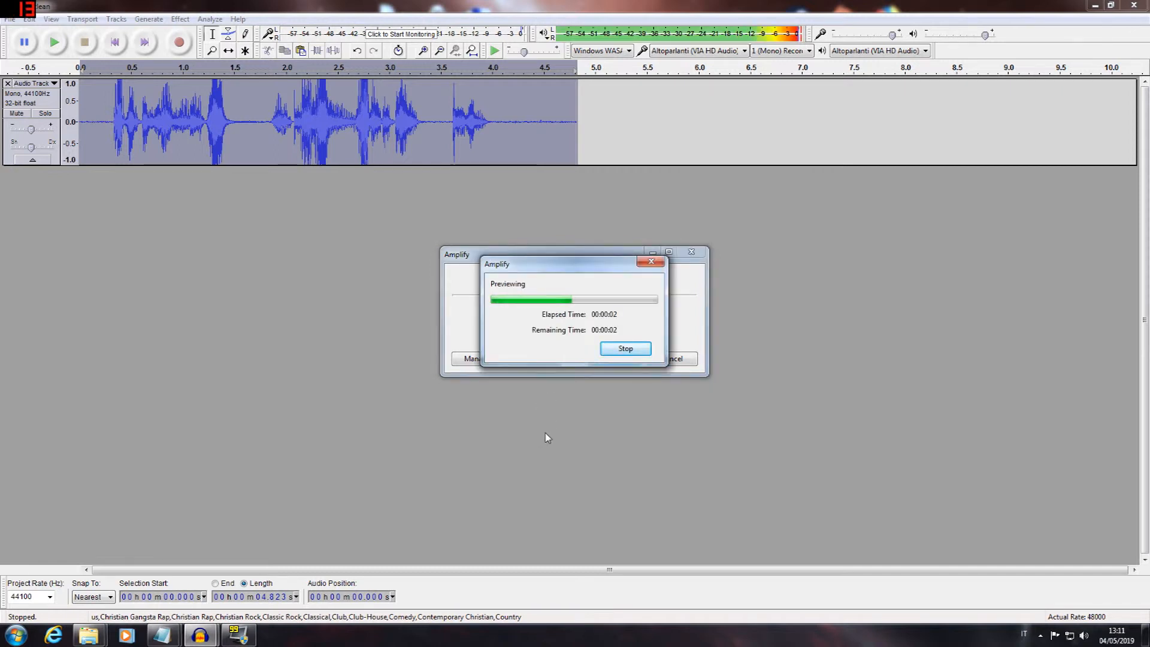
left_click(626, 350)
Amplify the whole track by 25.1 dB after previewing it, and play the result
left_click_drag(626, 298, 640, 301)
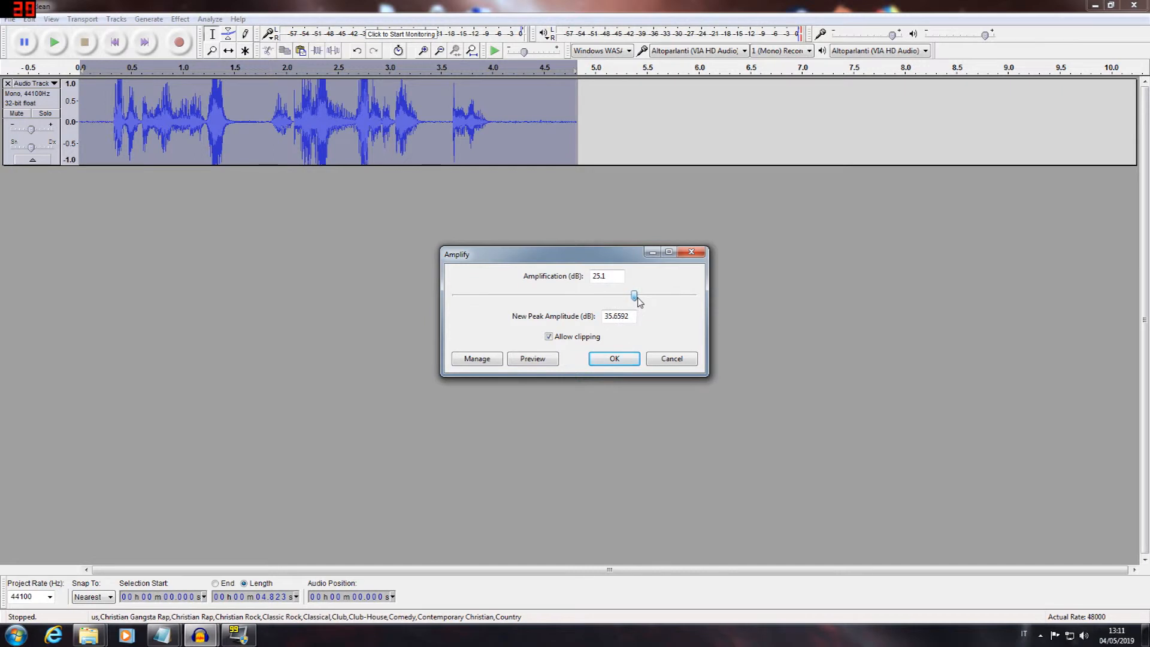
left_click(532, 360)
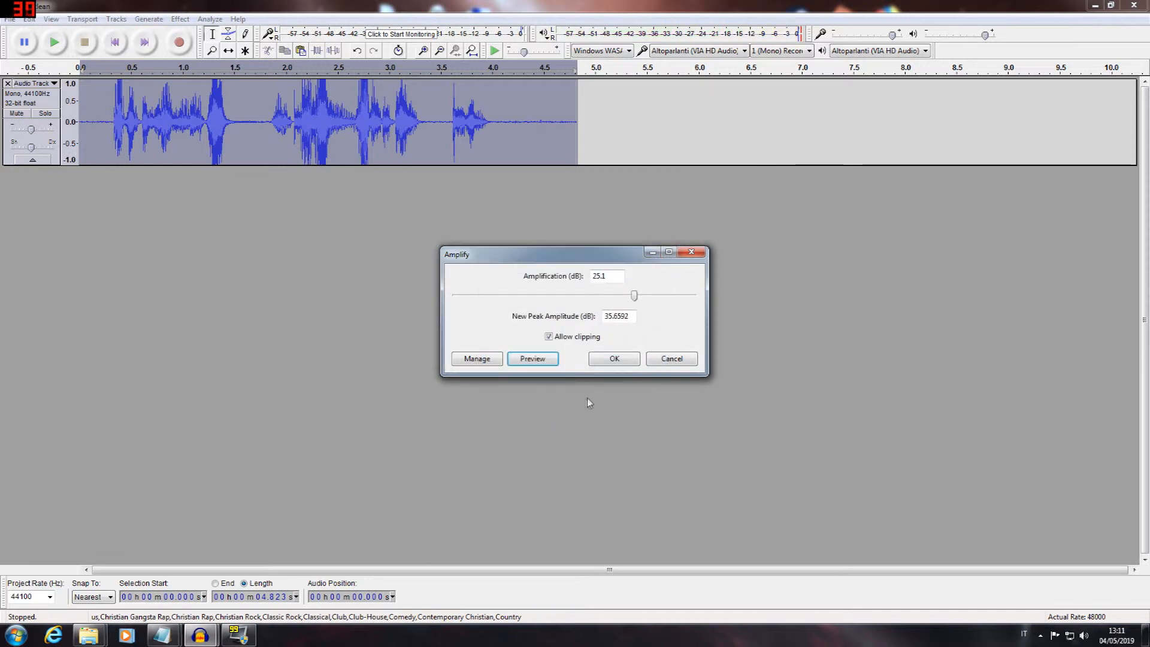
left_click(617, 359)
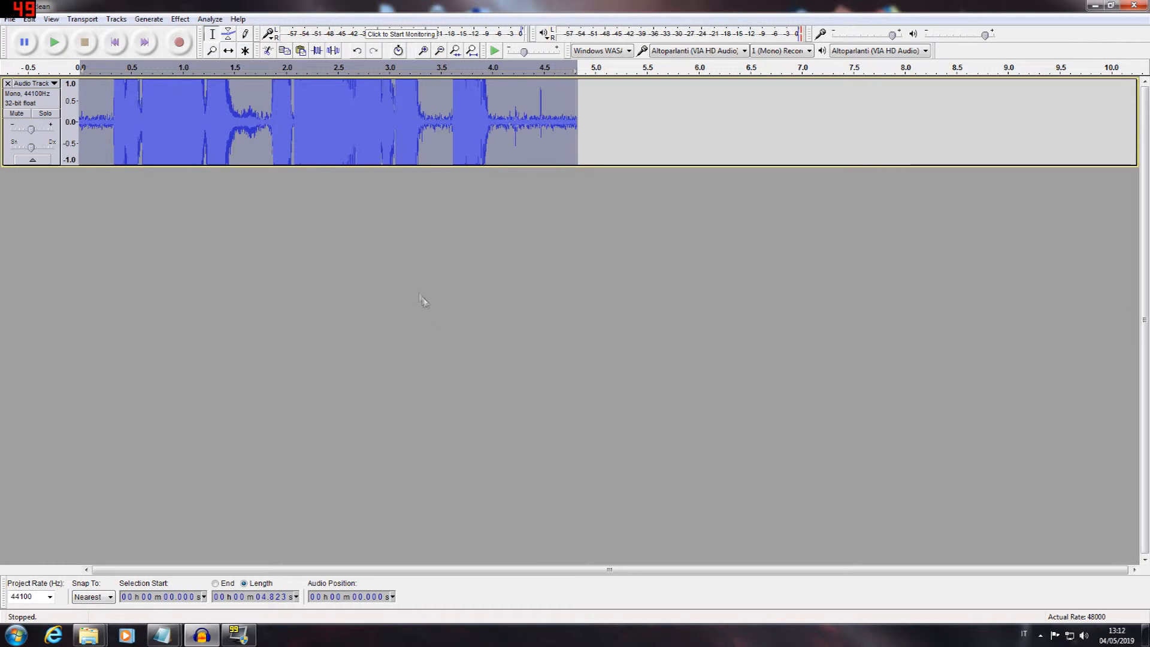
left_click(55, 42)
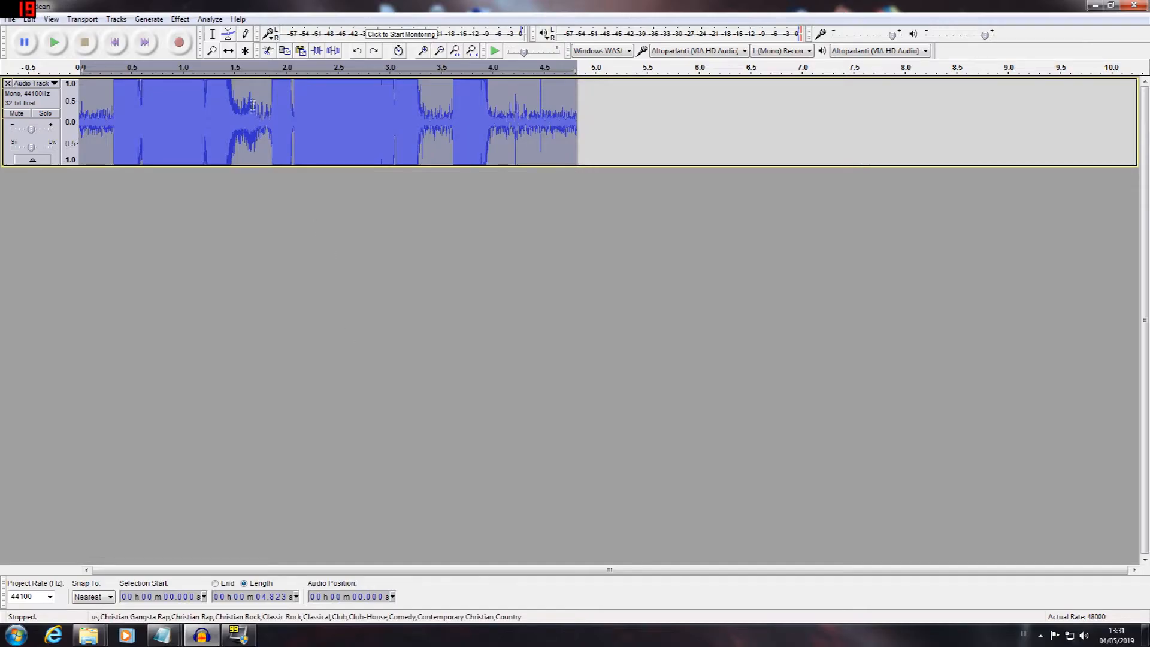
Preview a High Pass Filter on the whole track at 500 Hz with a 6 dB per octave rolloff
left_click(182, 19)
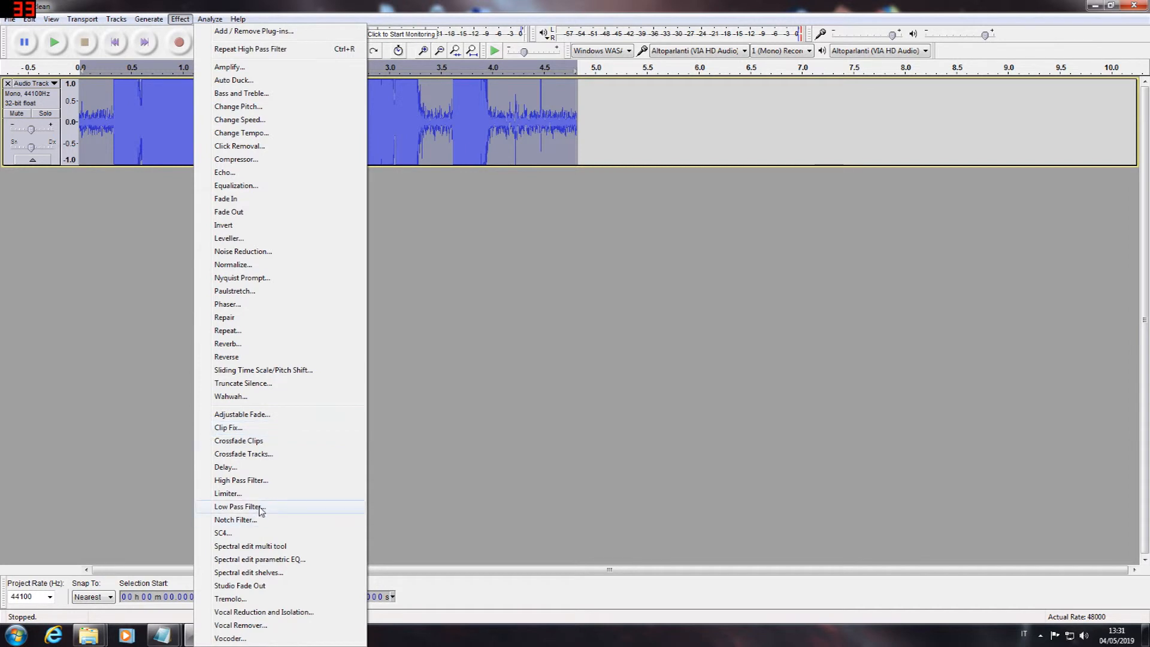
left_click(250, 480)
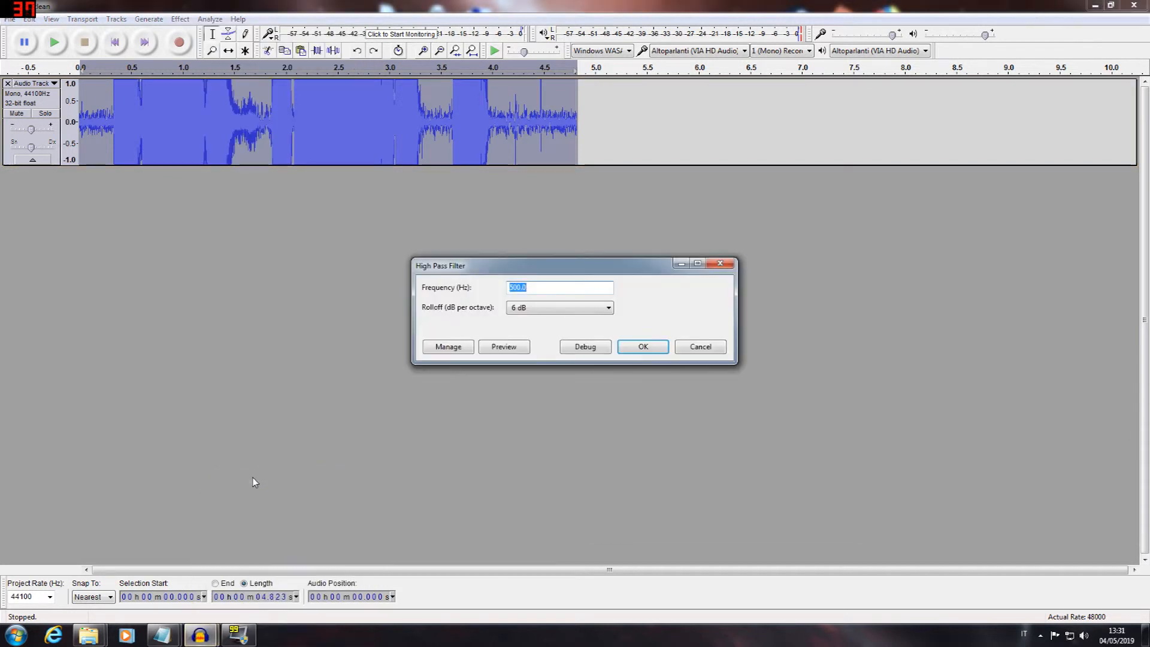
left_click(555, 289)
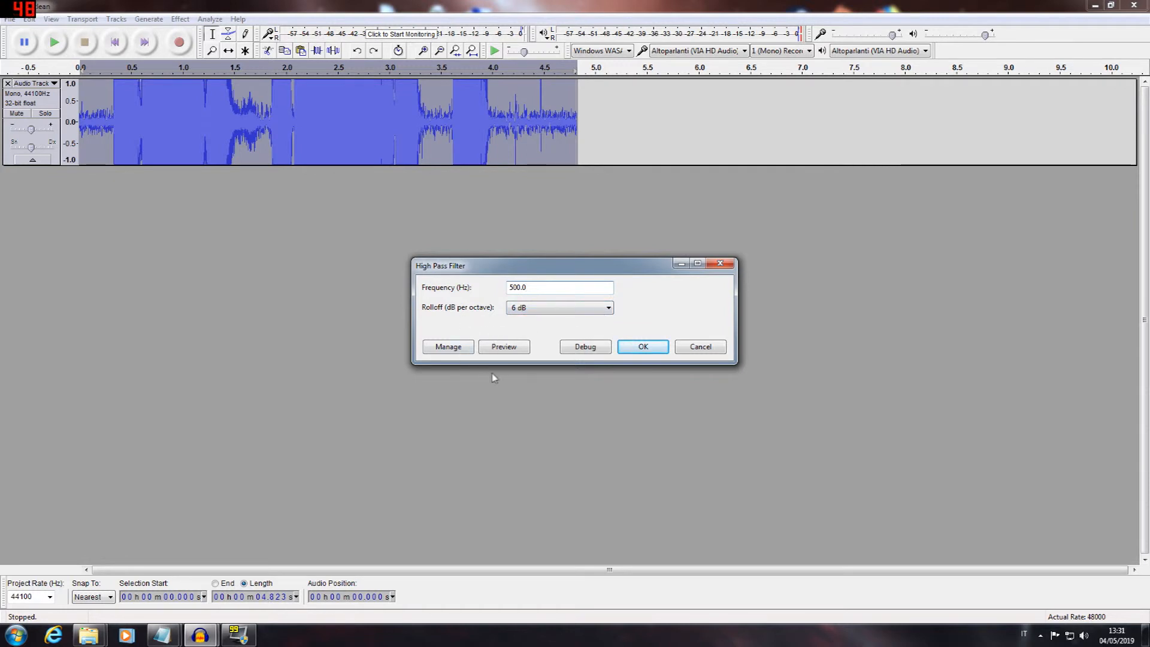
left_click(512, 349)
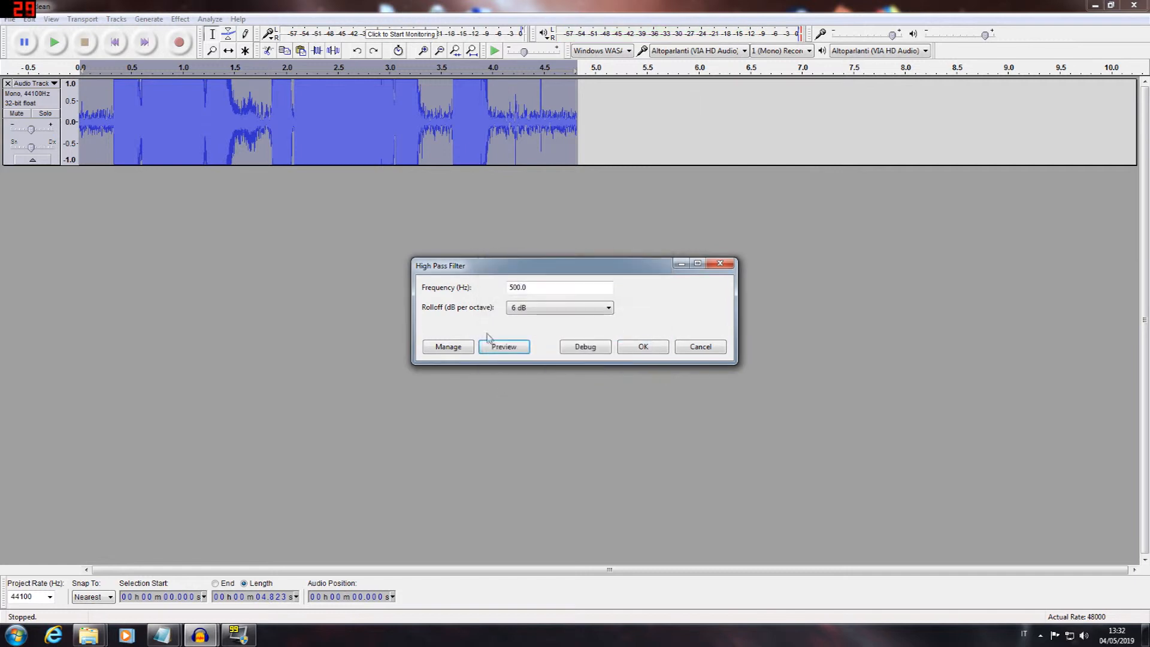
Preview the 500 Hz high-pass filter with rolloffs of 12, 36 and 48 dB per octave in turn
left_click(609, 309)
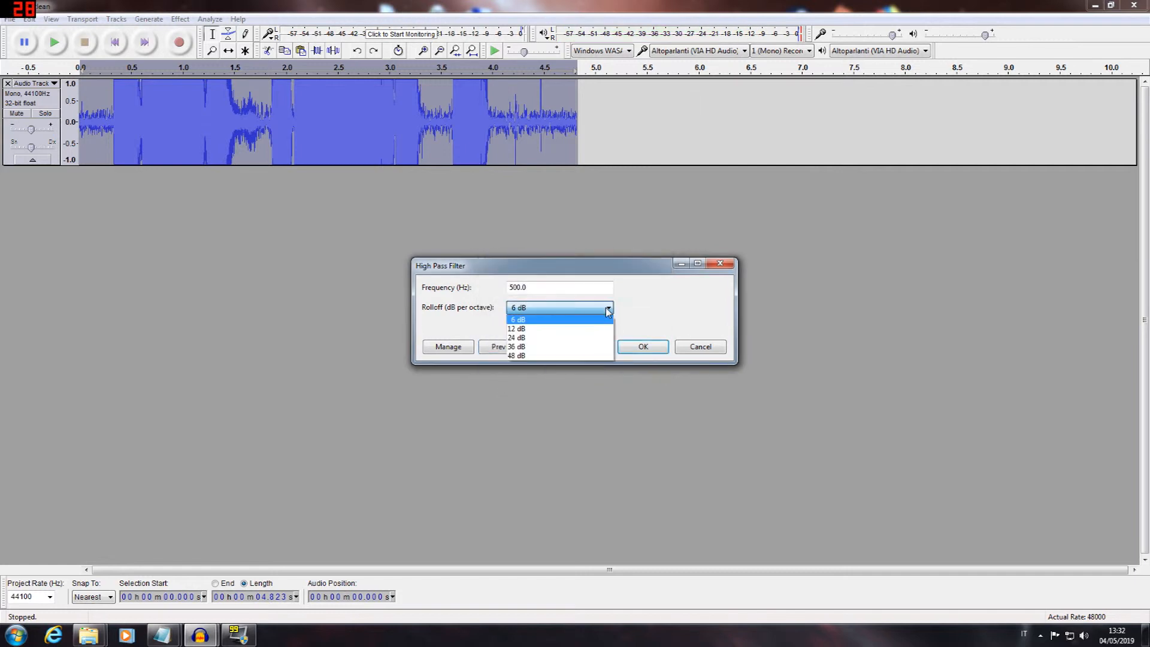
left_click(525, 330)
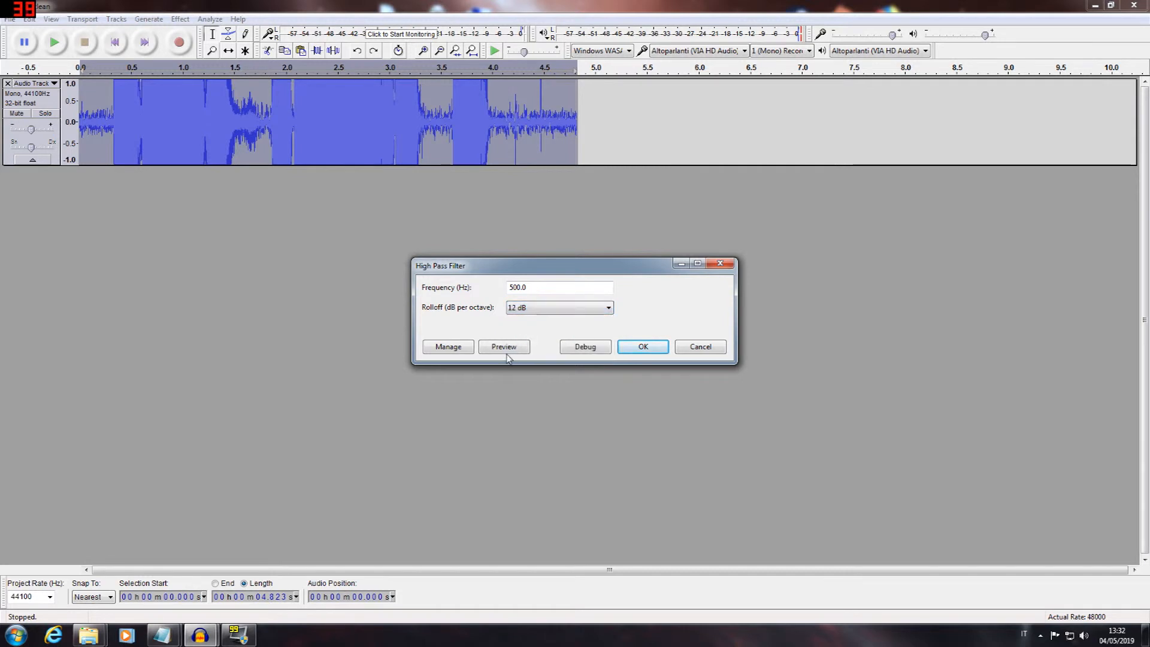
left_click(507, 349)
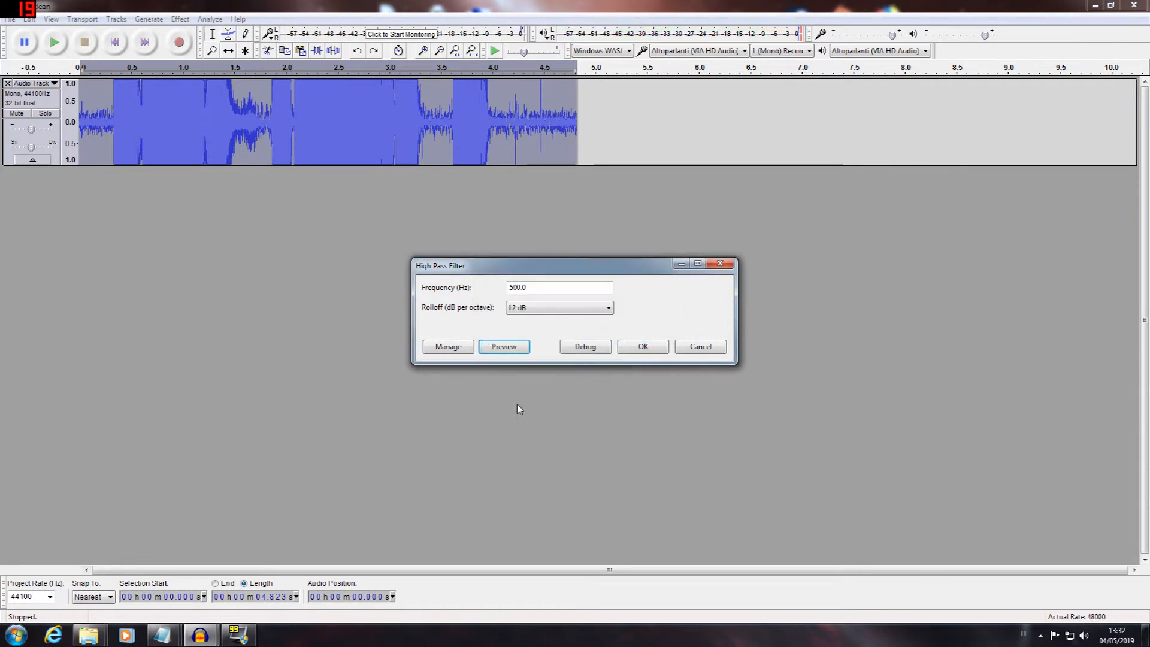
left_click(593, 308)
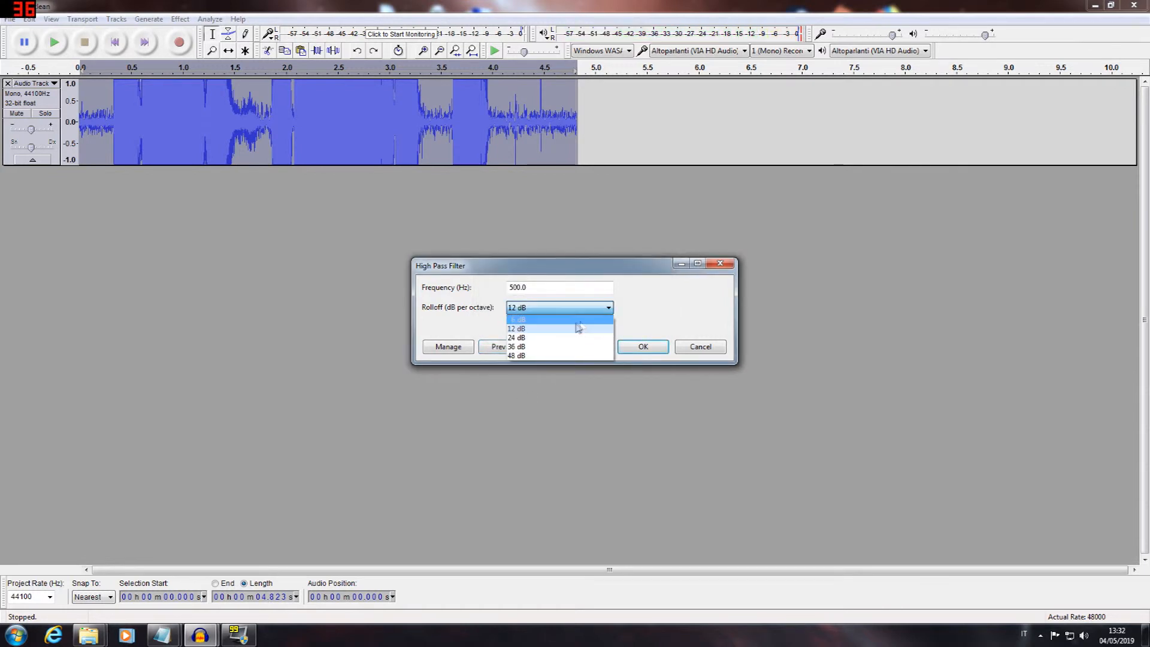
left_click(519, 347)
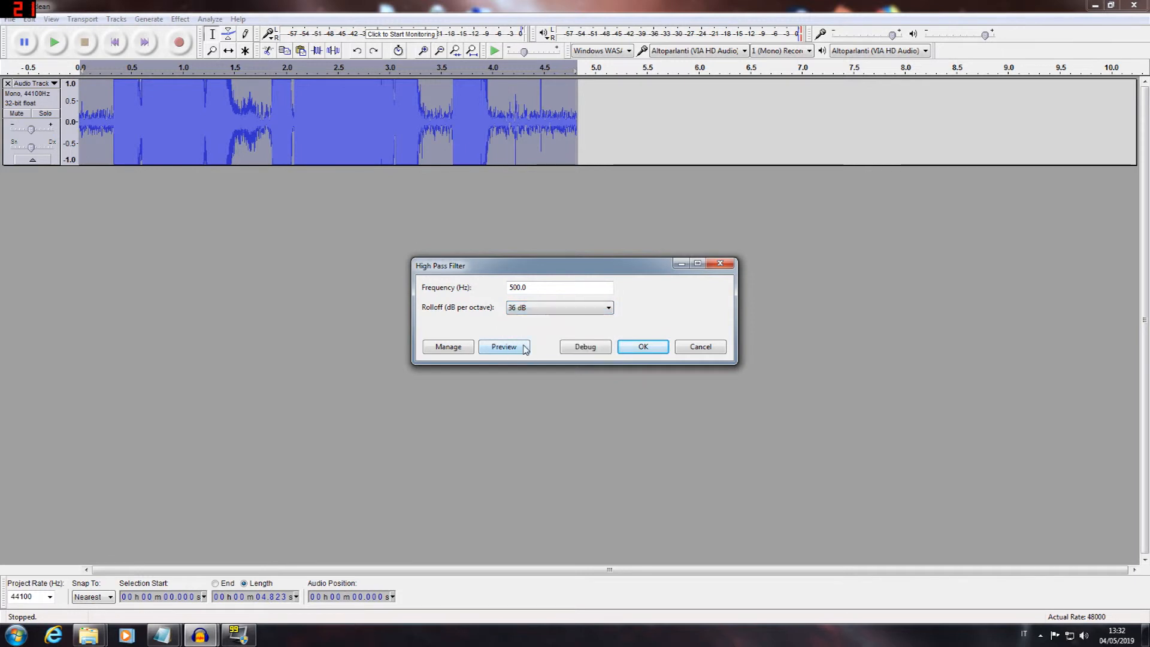
left_click(505, 347)
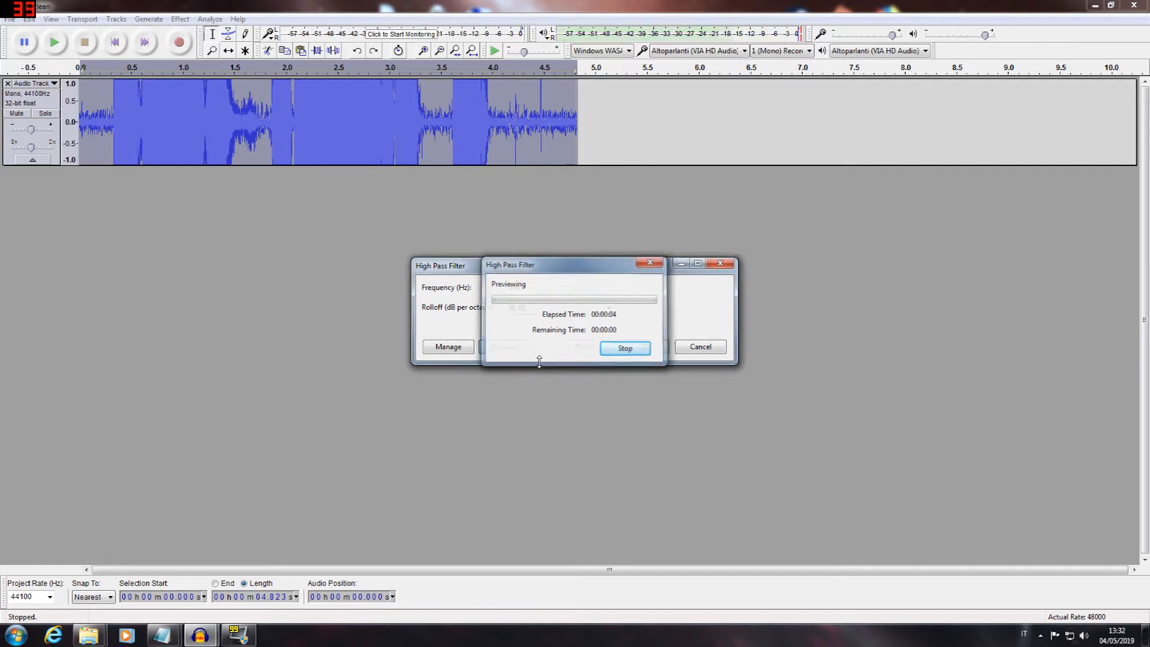
left_click(609, 309)
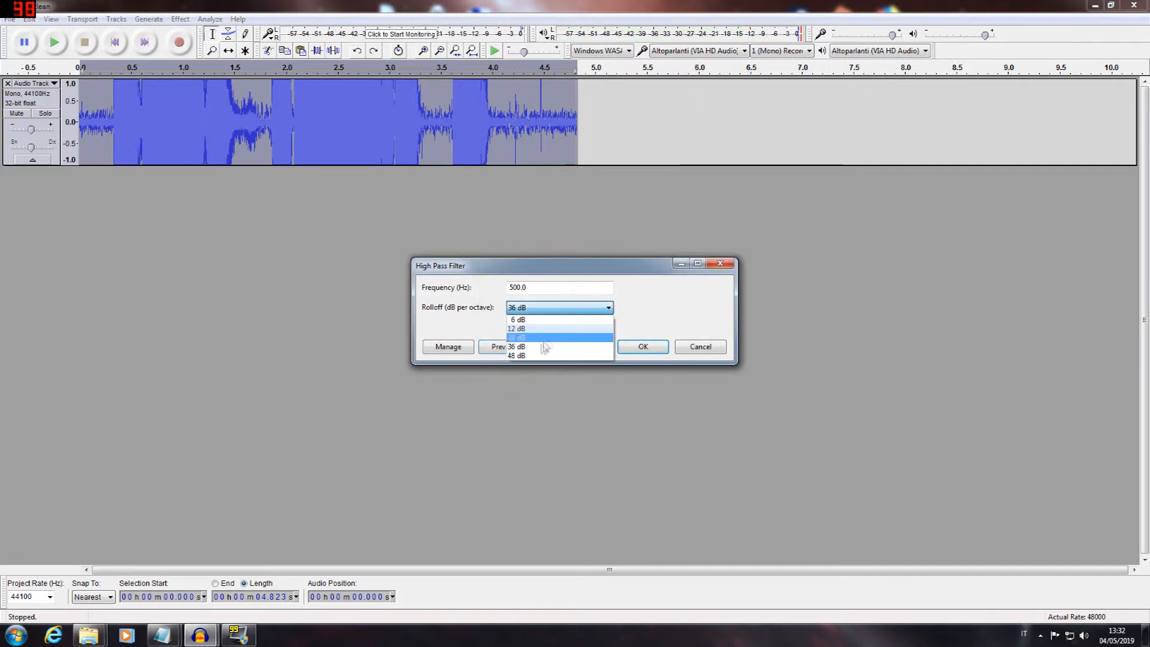
left_click(539, 355)
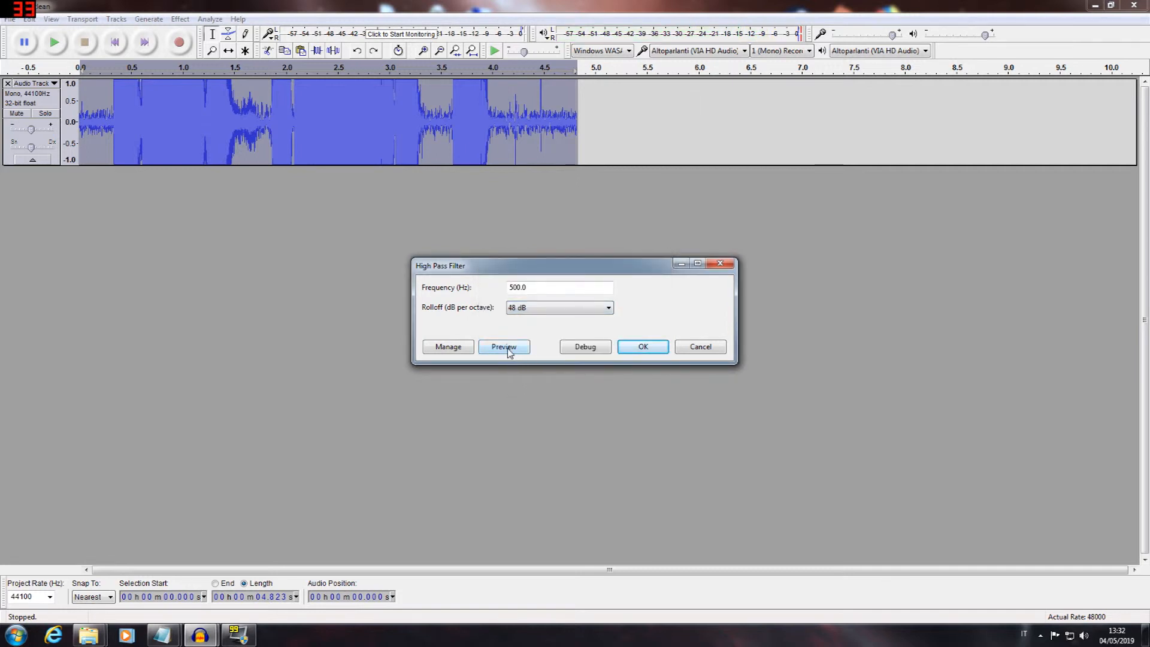
left_click(509, 349)
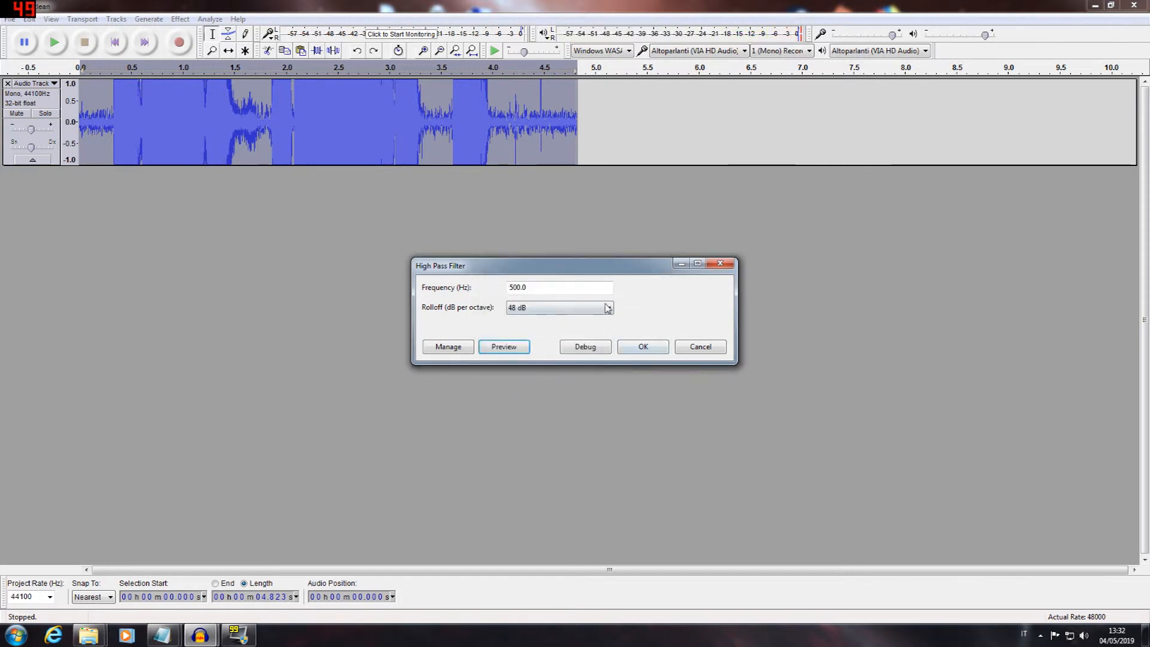
Set the high-pass filter to 1000 Hz with a 6 dB per octave rolloff and preview it
left_click(608, 308)
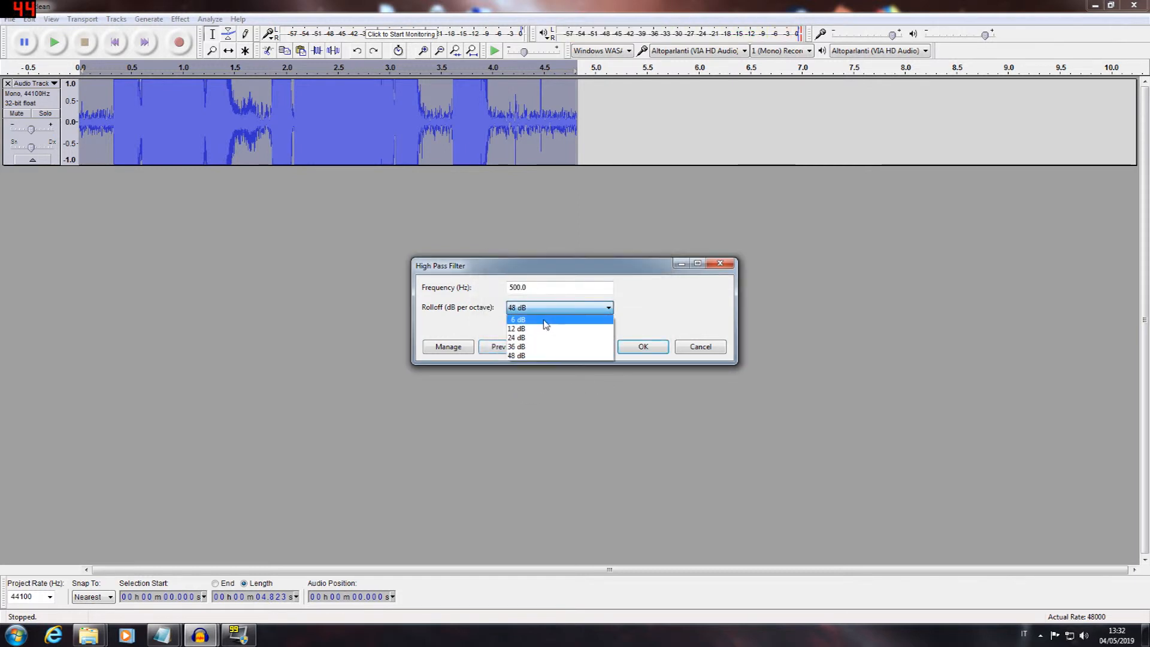
left_click(548, 318)
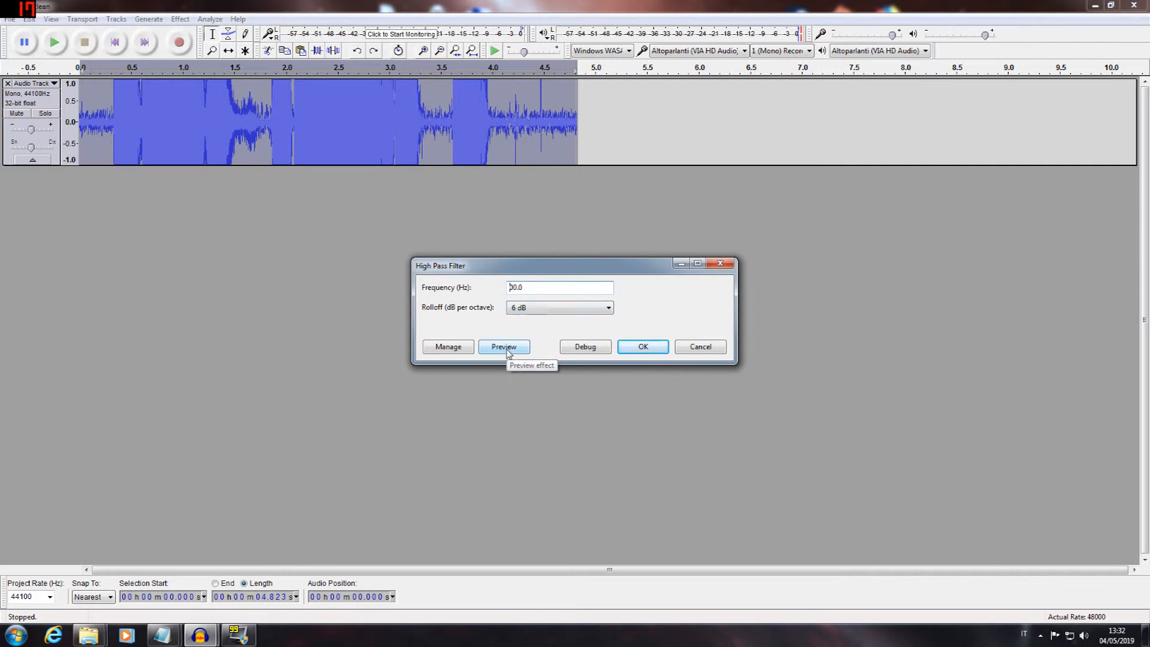
type("10")
left_click(514, 347)
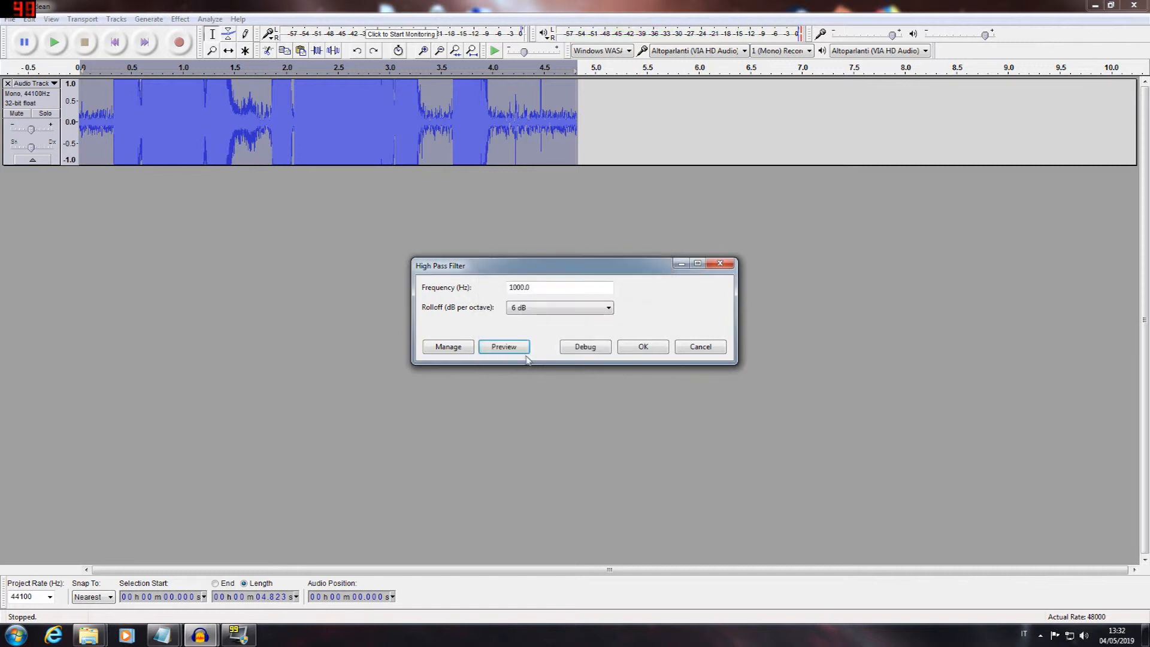
Preview the 1000 Hz high-pass filter with rolloffs of 24 and 48 dB per octave in turn
left_click(608, 308)
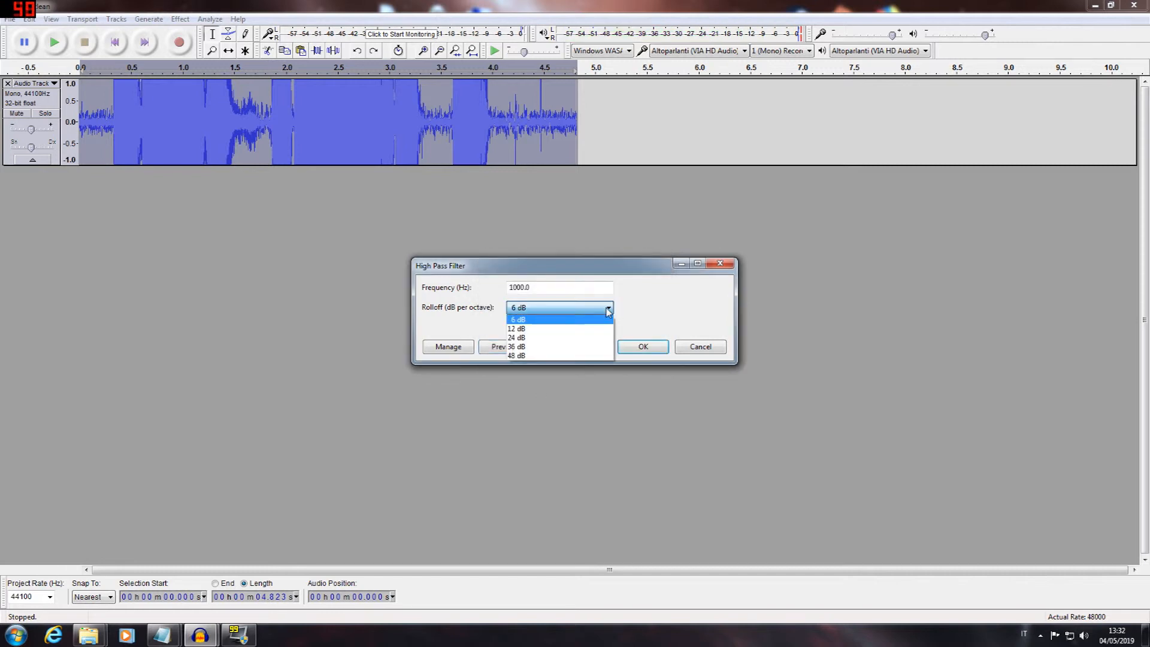
left_click(534, 338)
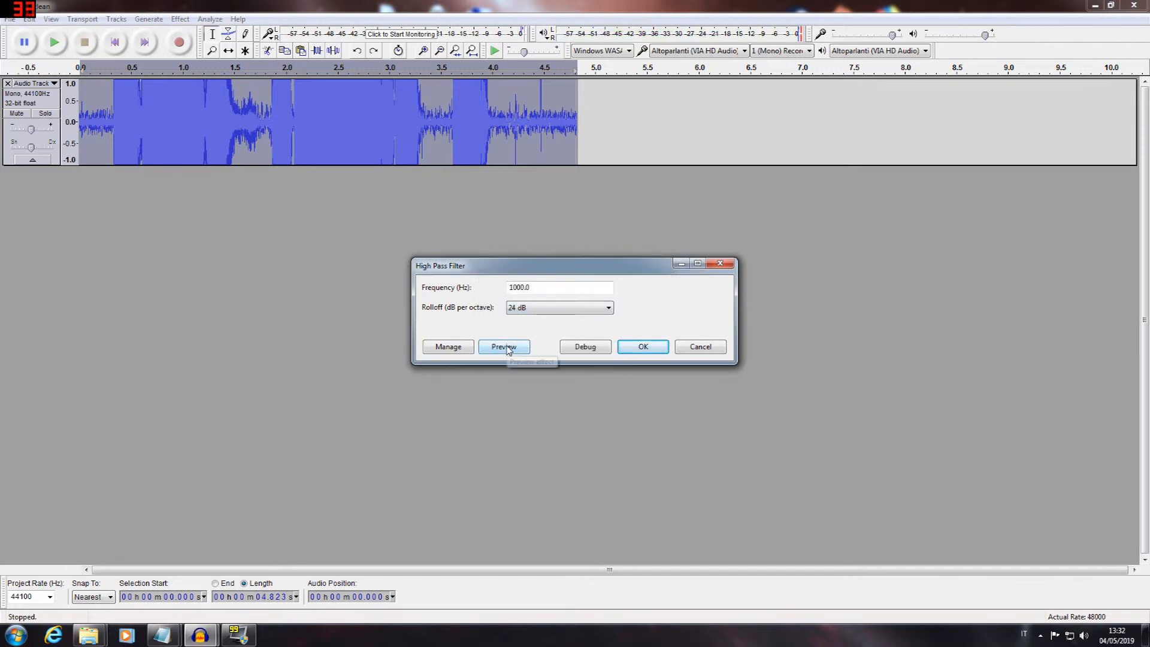
left_click(505, 347)
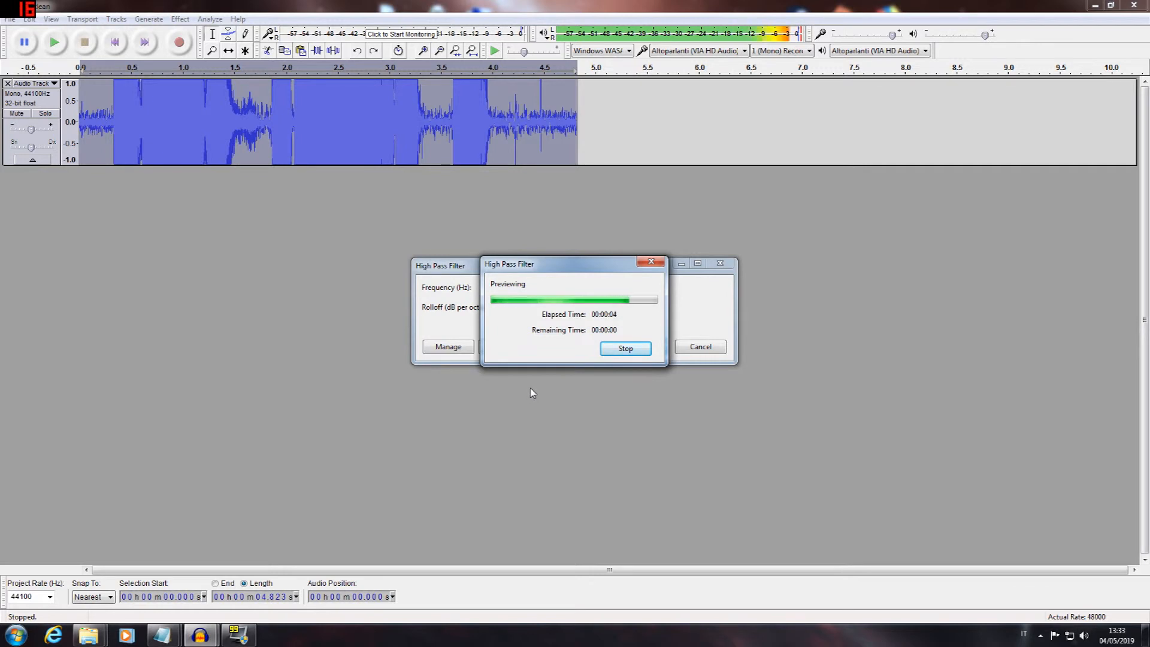
left_click(608, 308)
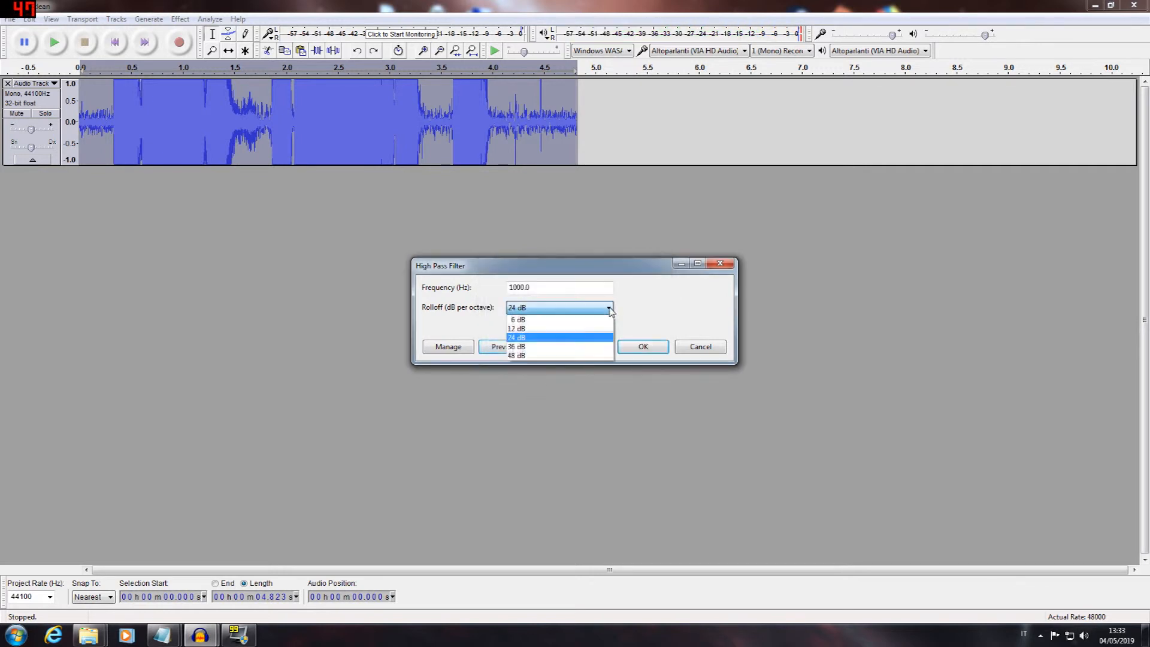
left_click(519, 355)
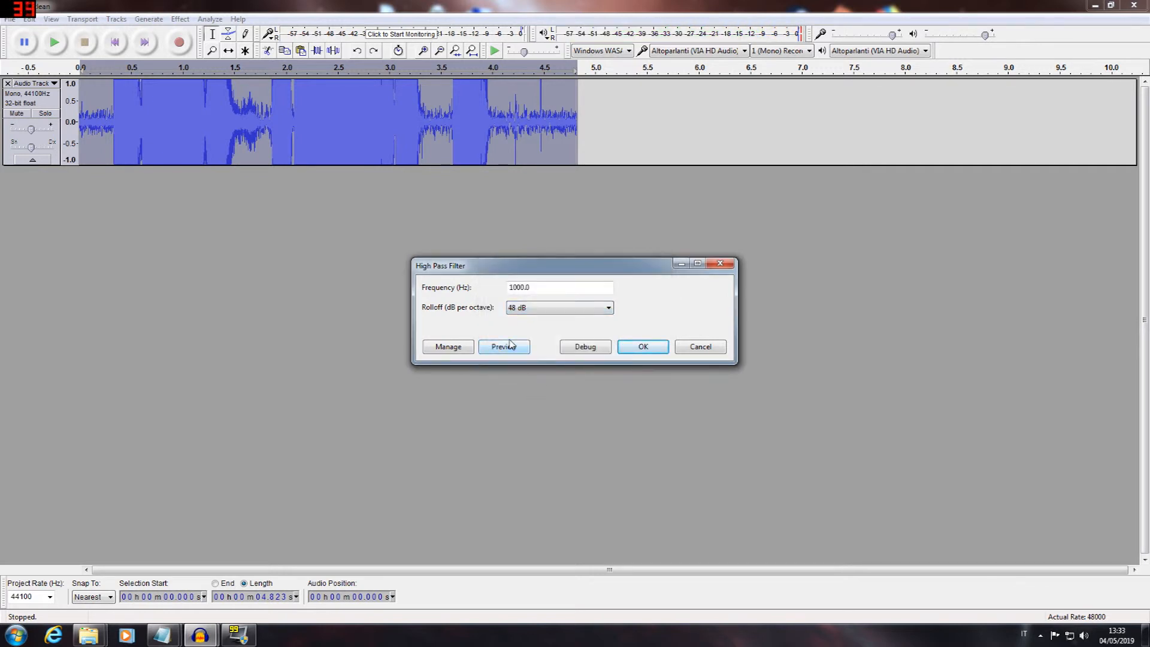
left_click(514, 349)
Set the high-pass filter to 2000 Hz with a 6 dB per octave rolloff and preview it
left_click(608, 308)
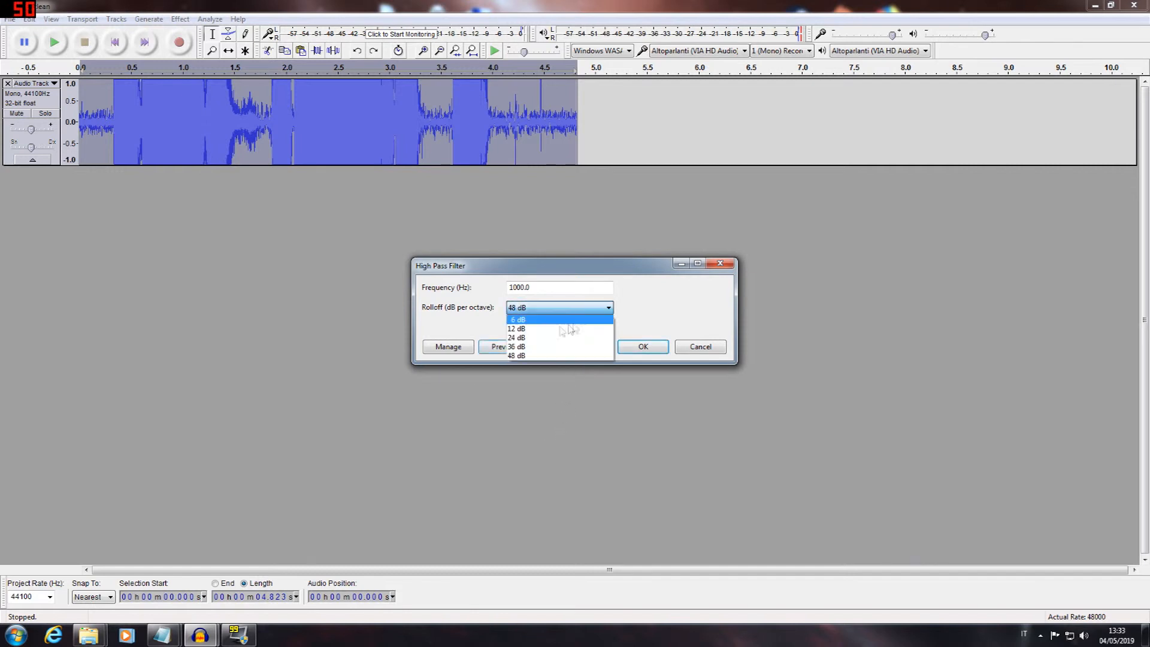
left_click(542, 320)
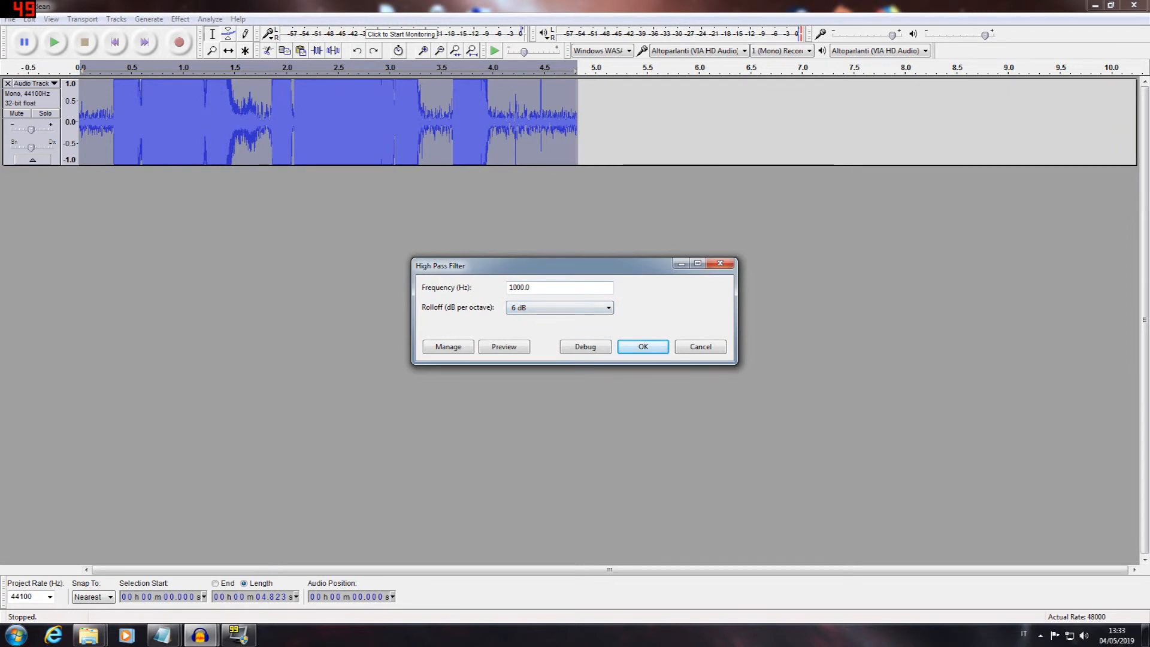
left_click(511, 288)
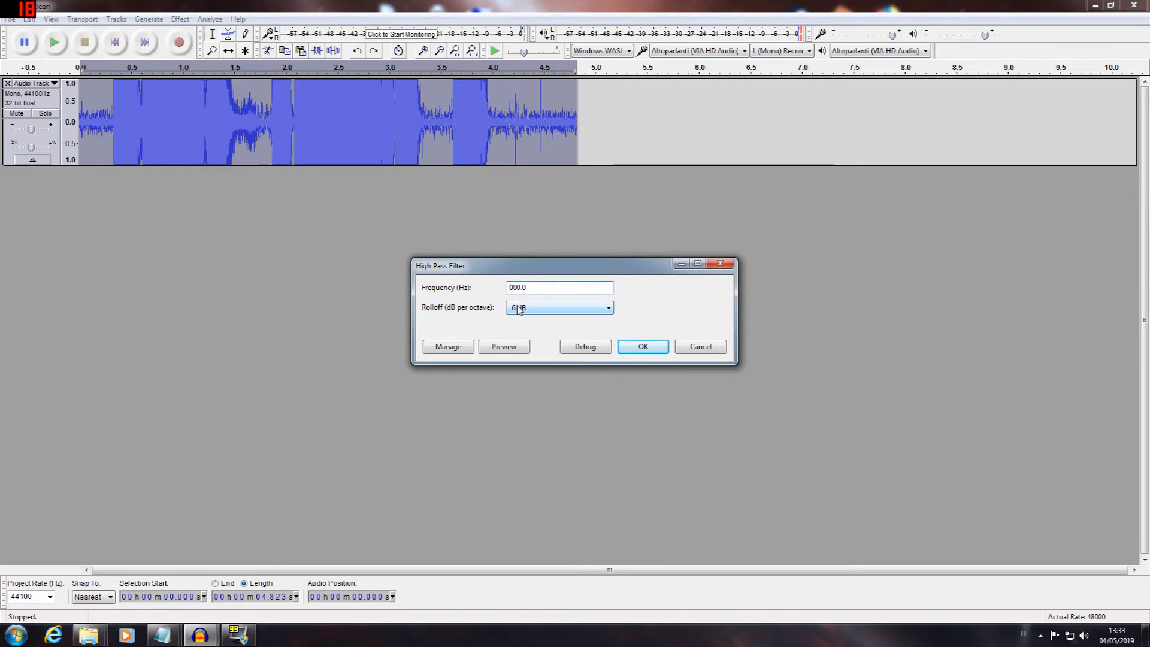
type("2")
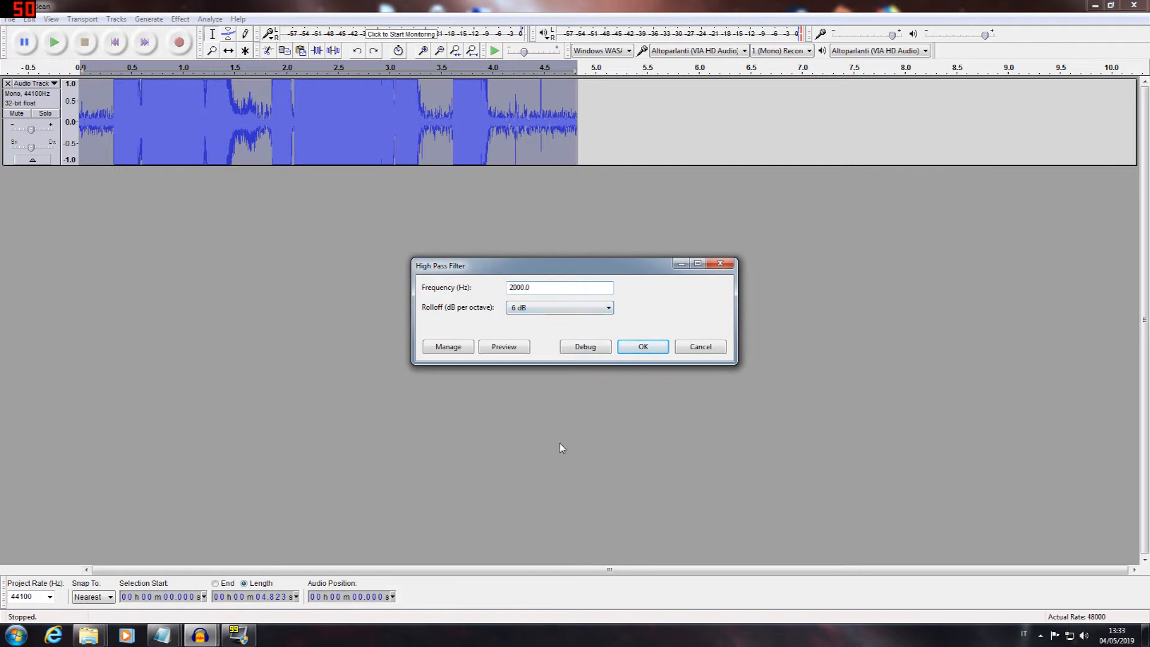
left_click(510, 350)
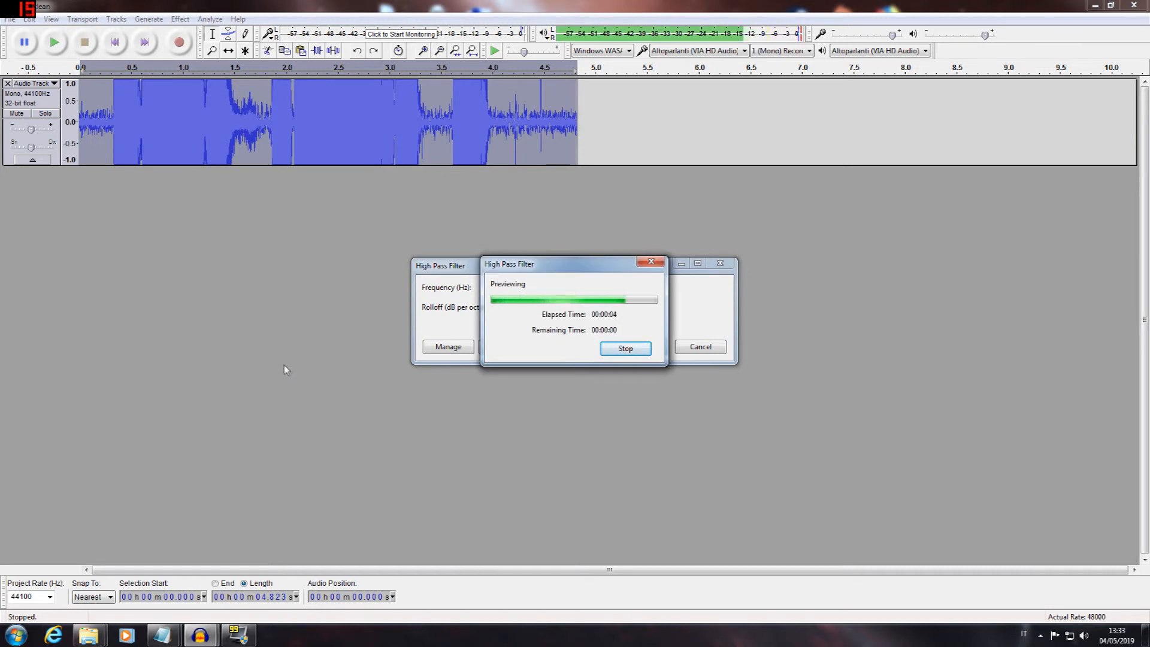
Preview the 2000 Hz high-pass filter with rolloffs of 24 and 48 dB per octave in turn
left_click(602, 311)
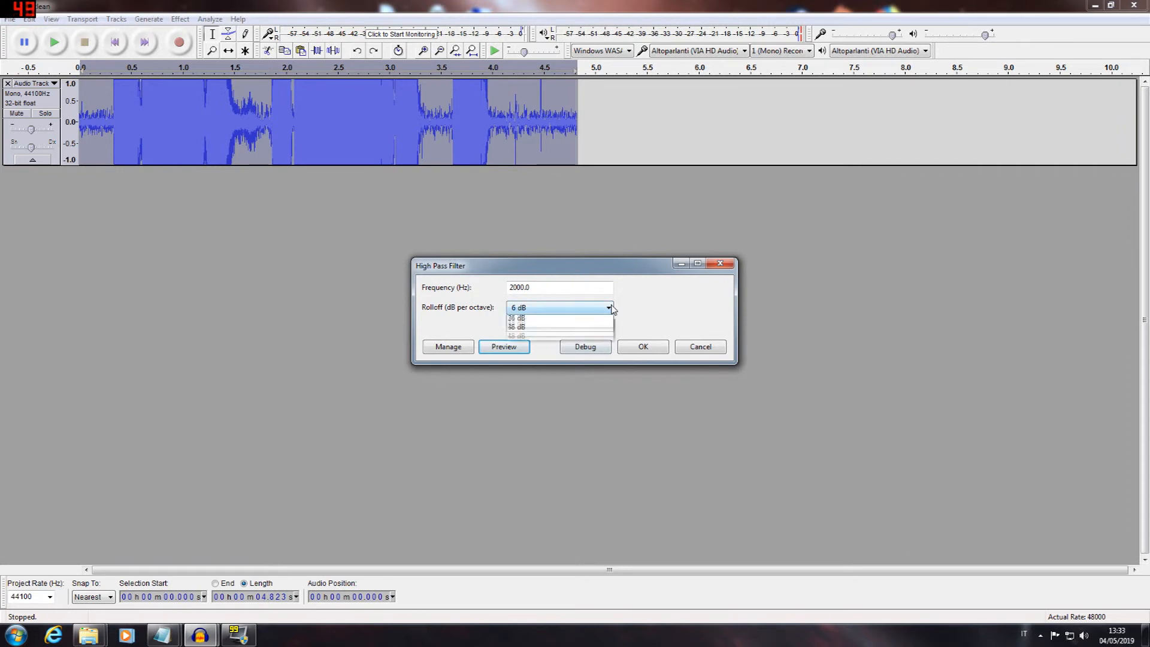
left_click(502, 346)
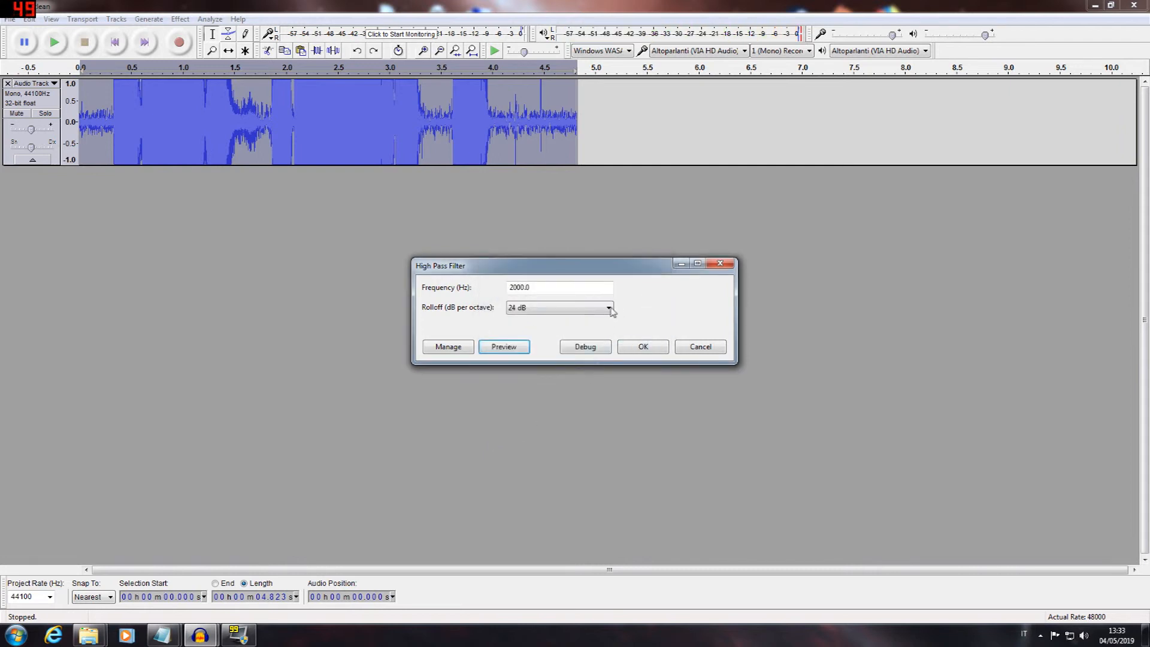
left_click(609, 308)
left_click(506, 354)
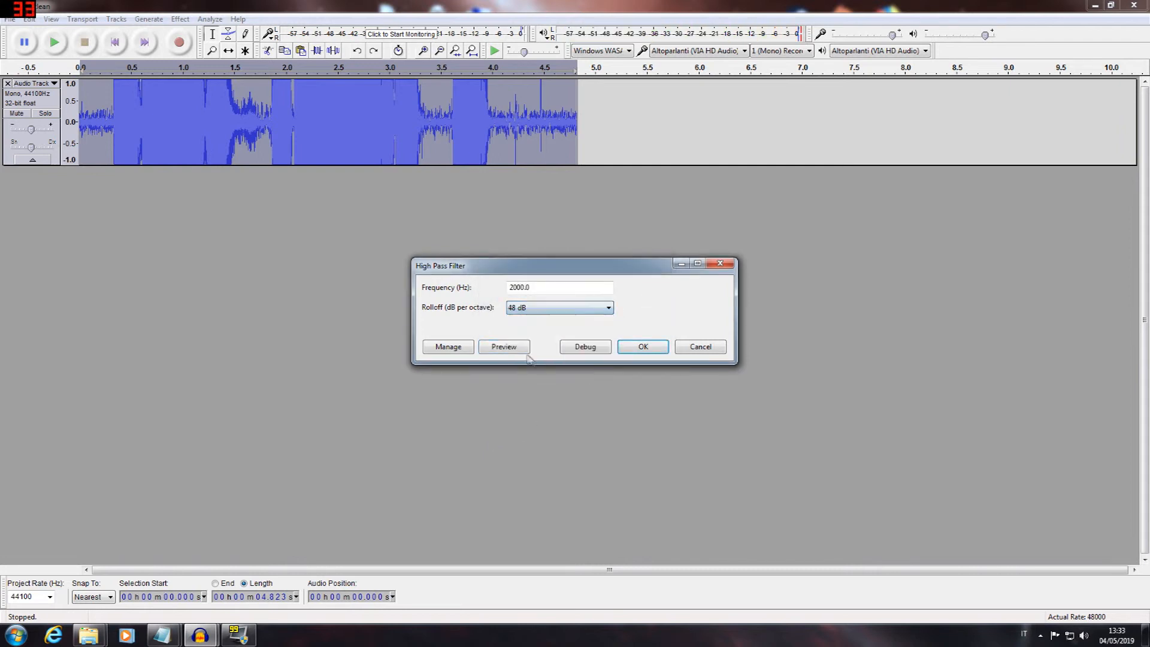
left_click(505, 348)
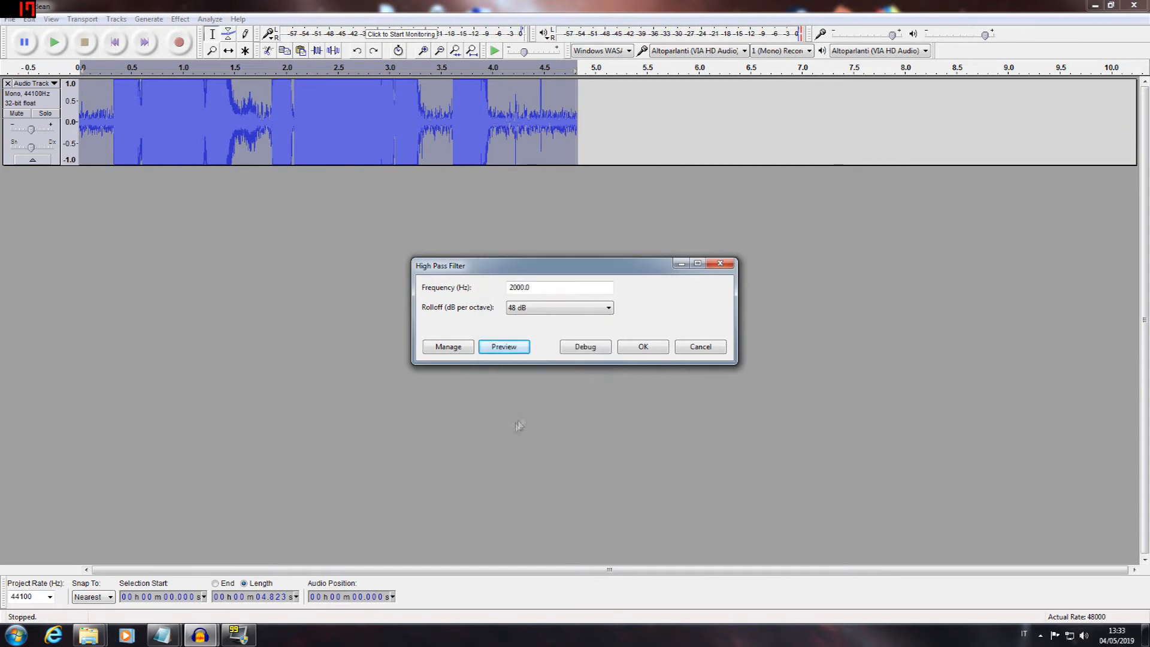
Preview the 2000 Hz high-pass filter with a 12 dB per octave rolloff and close the effect without applying it
left_click(609, 307)
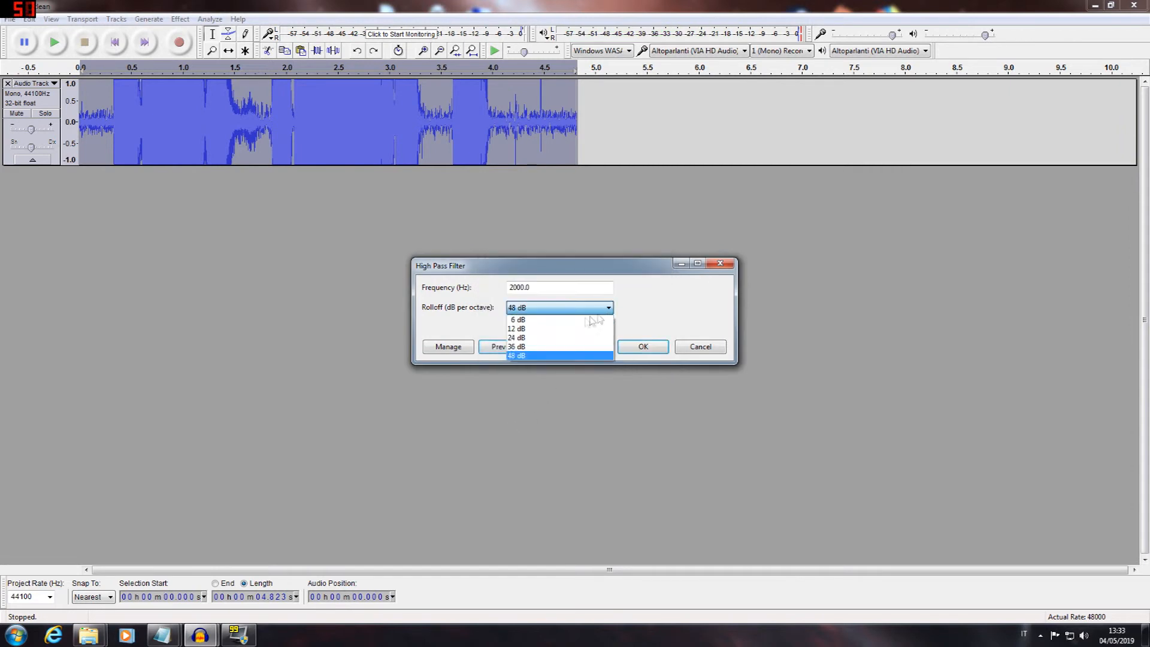
left_click(543, 329)
left_click(514, 349)
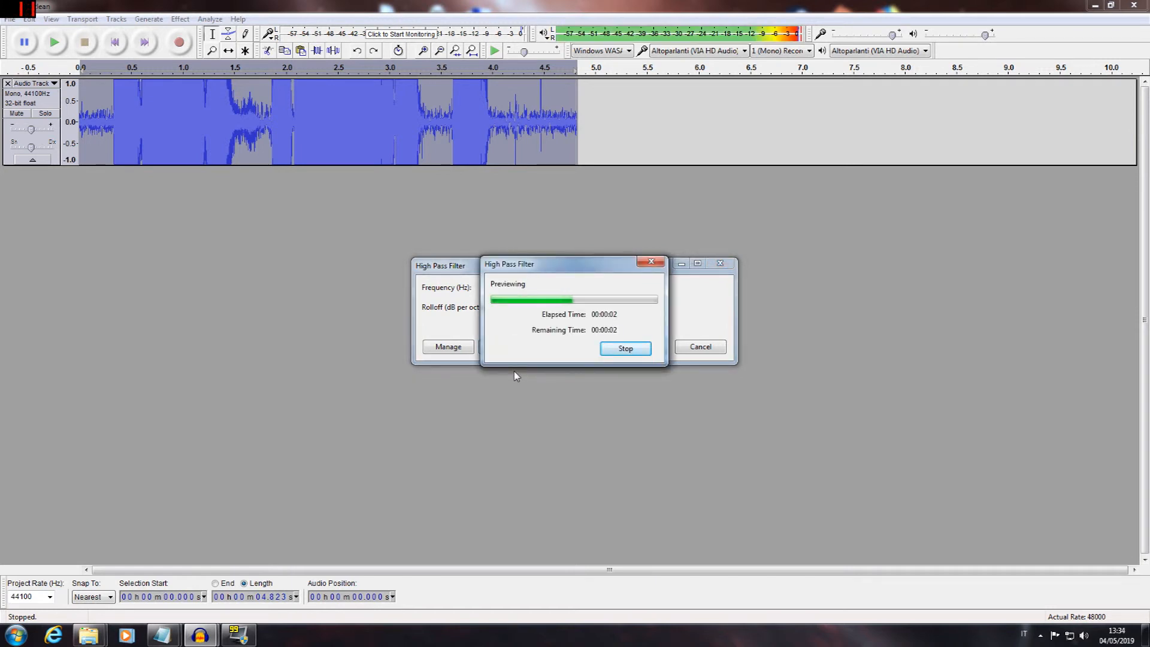
left_click(627, 350)
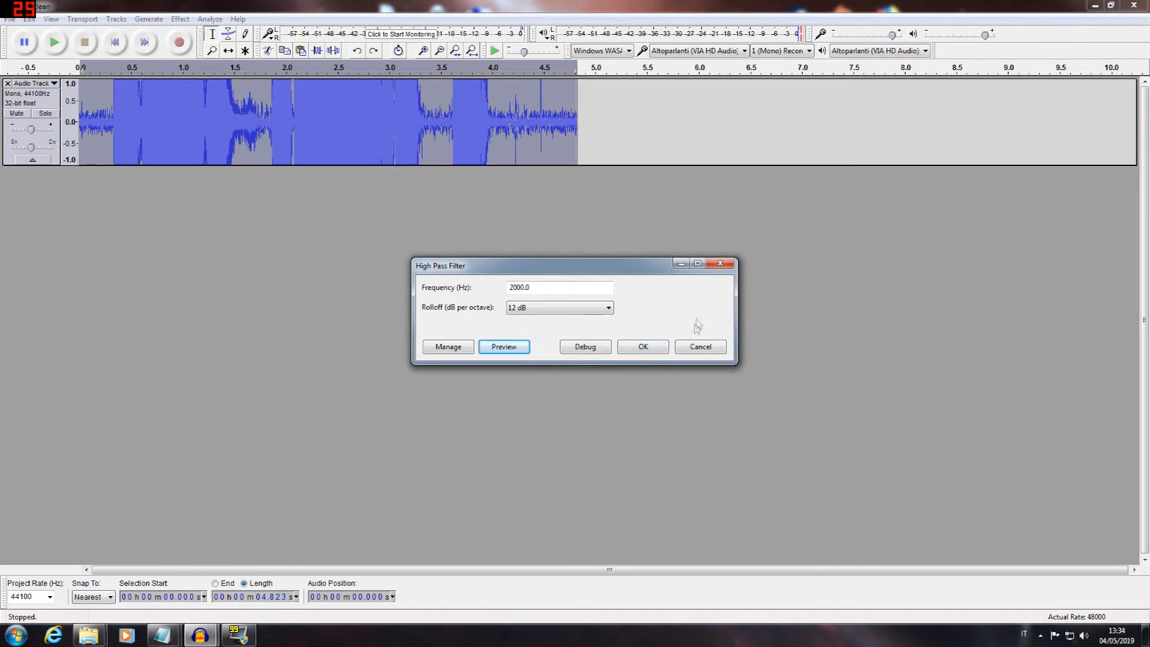
left_click(729, 267)
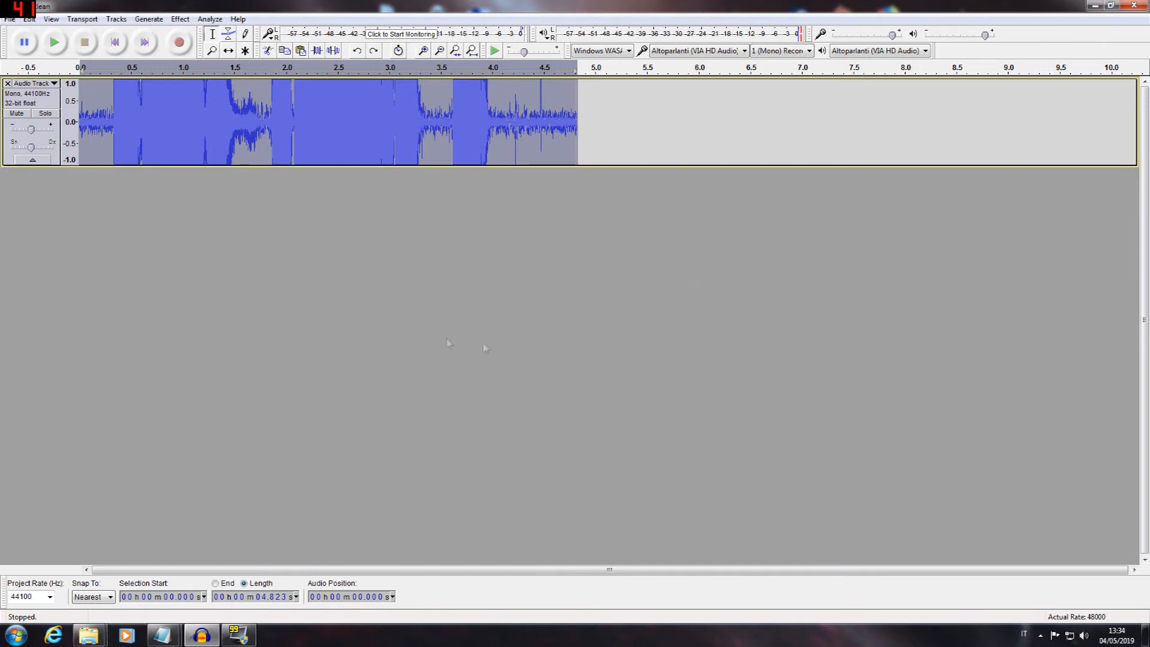
Reopen the High Pass Filter effect, set it to 4000 Hz with a 6 dB per octave rolloff, and preview it
left_click(28, 19)
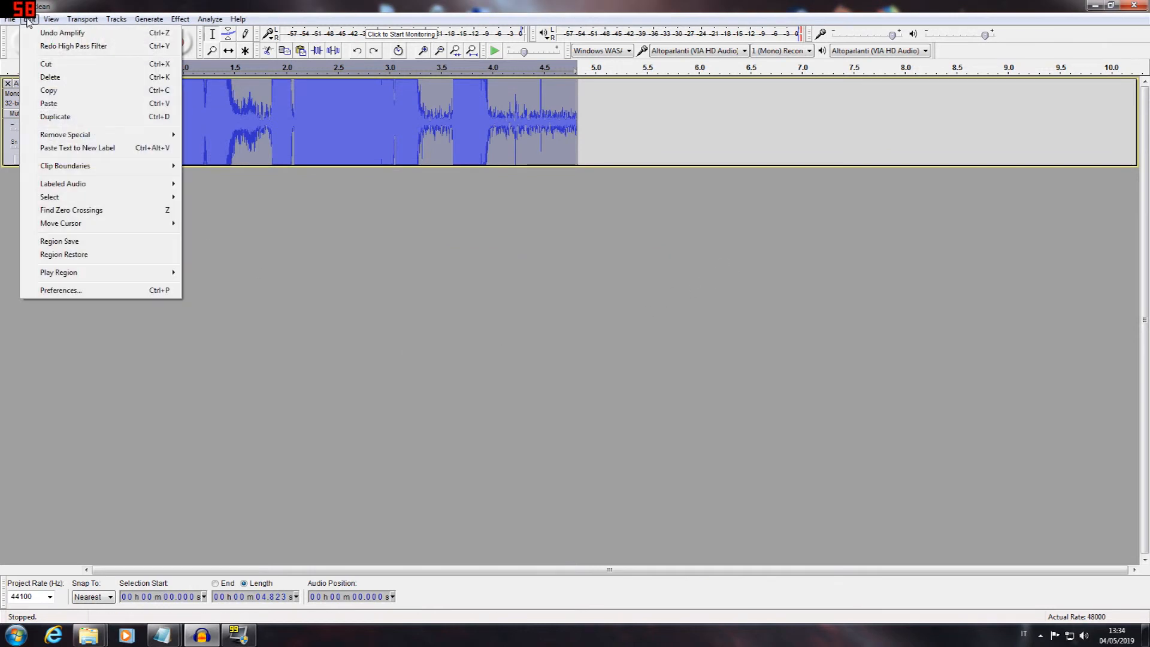
left_click(400, 291)
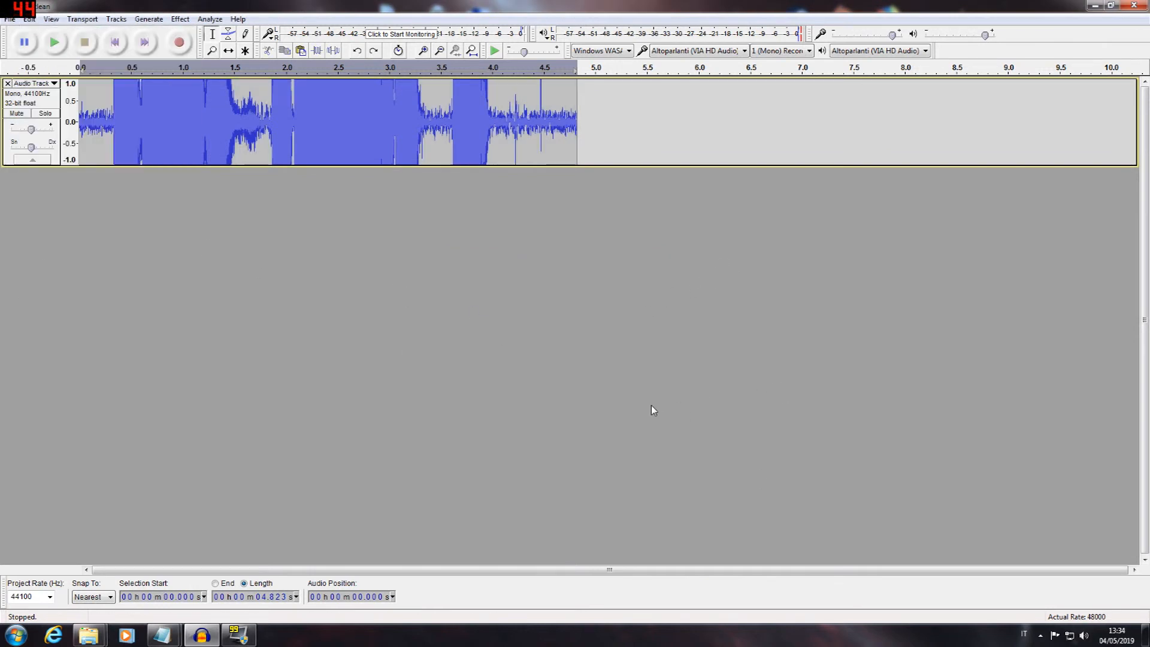
left_click(182, 19)
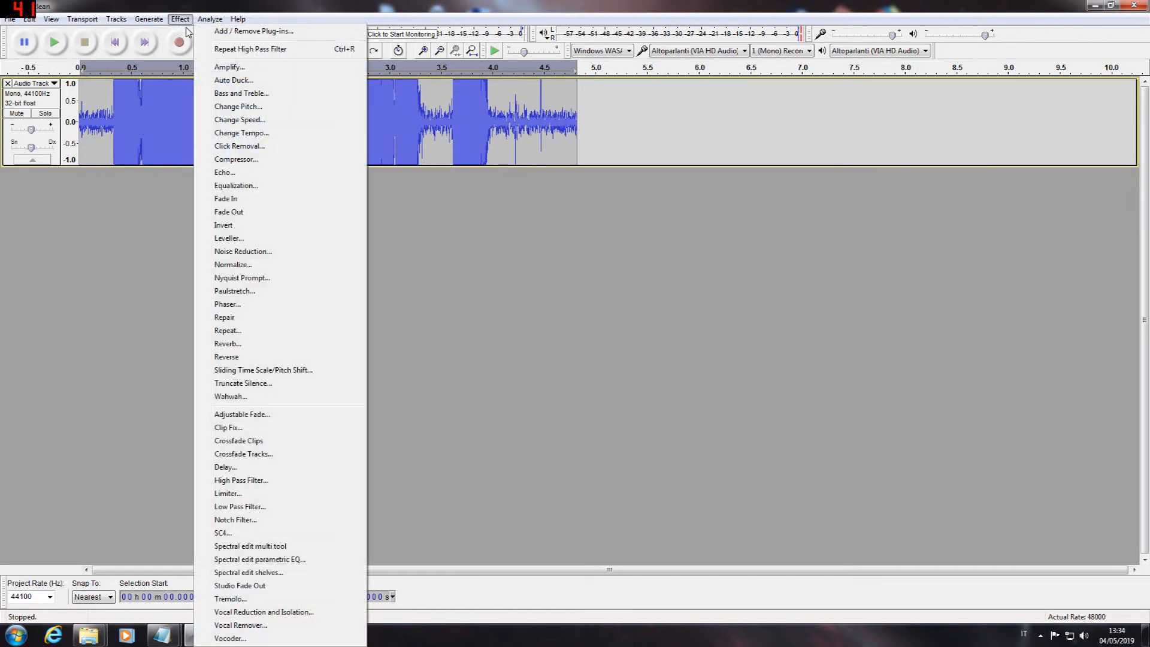
left_click(269, 481)
left_click(511, 288)
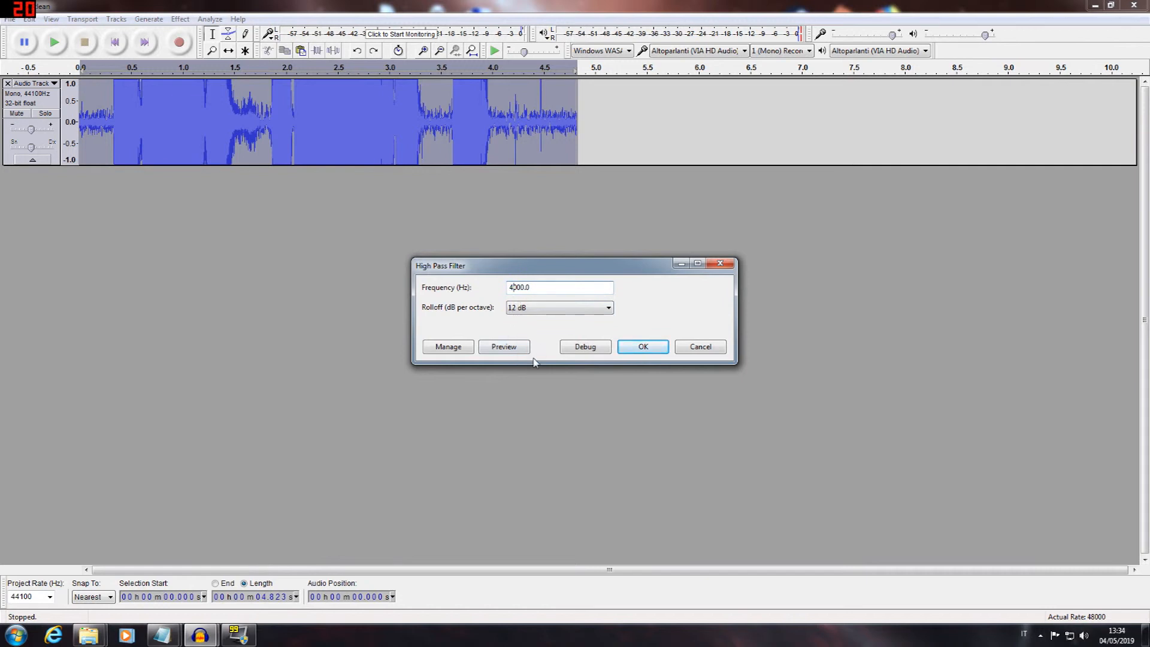
left_click(605, 309)
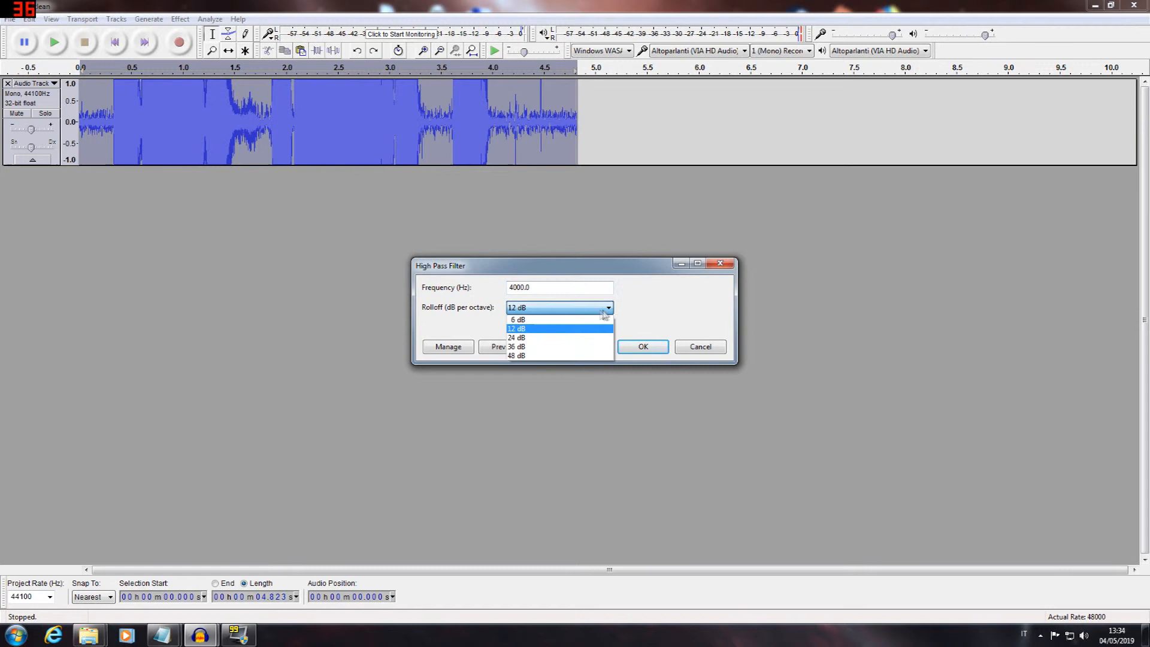
left_click(574, 320)
left_click(505, 349)
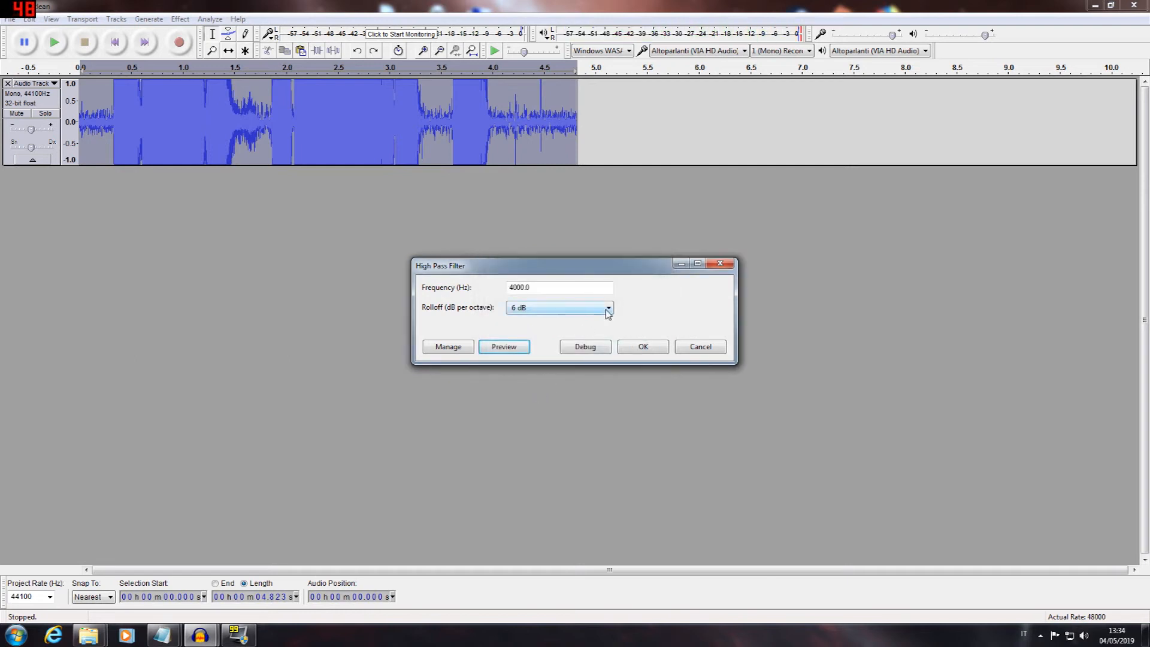
Preview the 4000 Hz high-pass filter with rolloffs of 24 and 12 dB per octave in turn
left_click(608, 313)
left_click(542, 336)
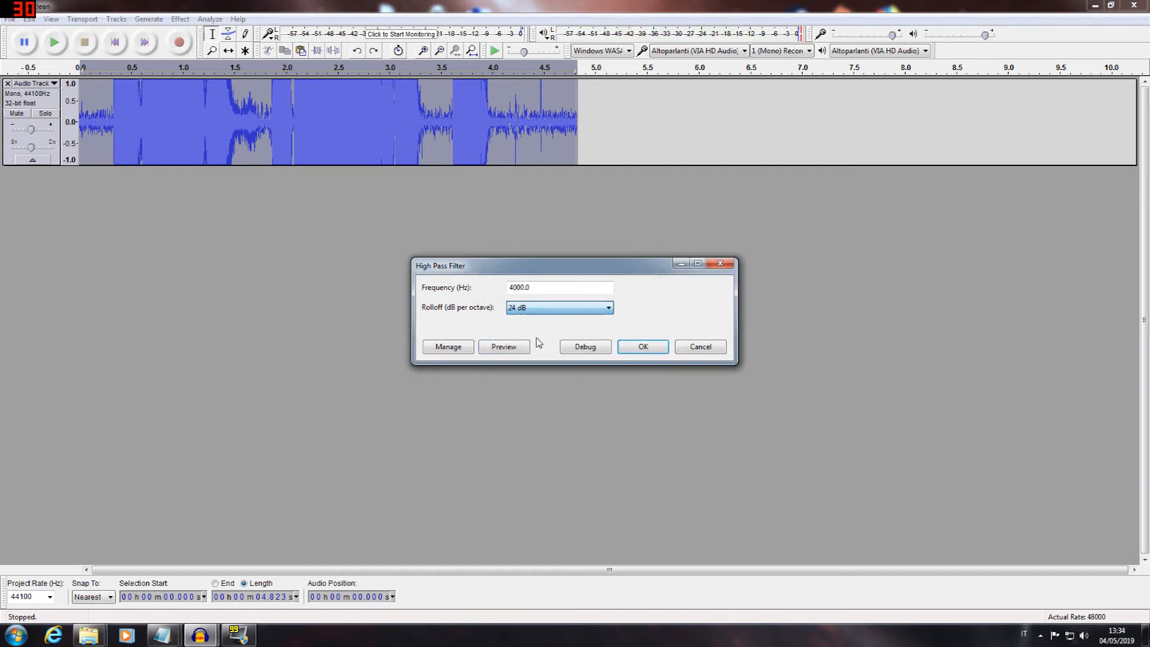
left_click(504, 348)
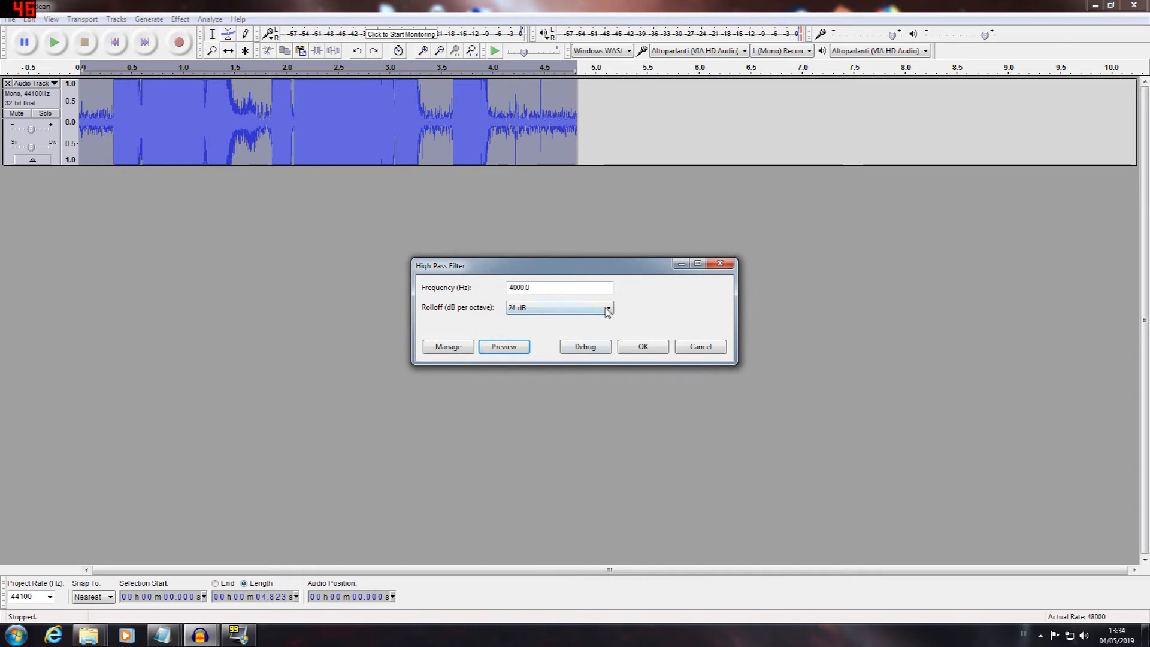
left_click(608, 309)
left_click(532, 329)
left_click(502, 348)
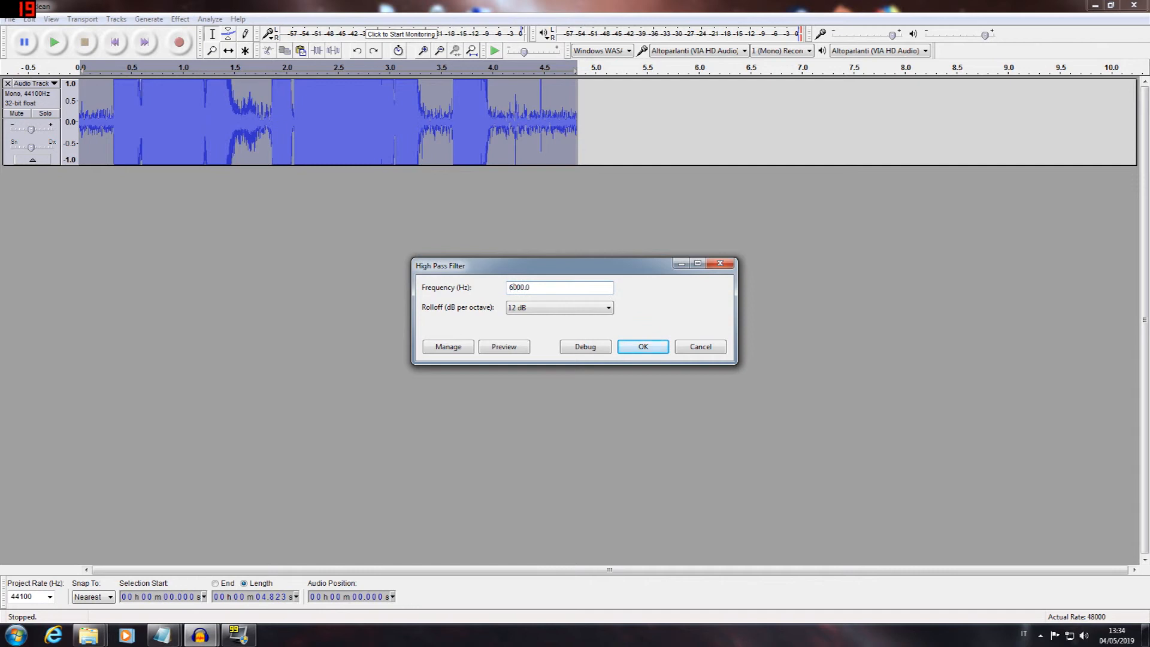
Set the high-pass filter to 6000 Hz with a 6 dB per octave rolloff and preview it
left_click(608, 308)
left_click(580, 320)
left_click(513, 349)
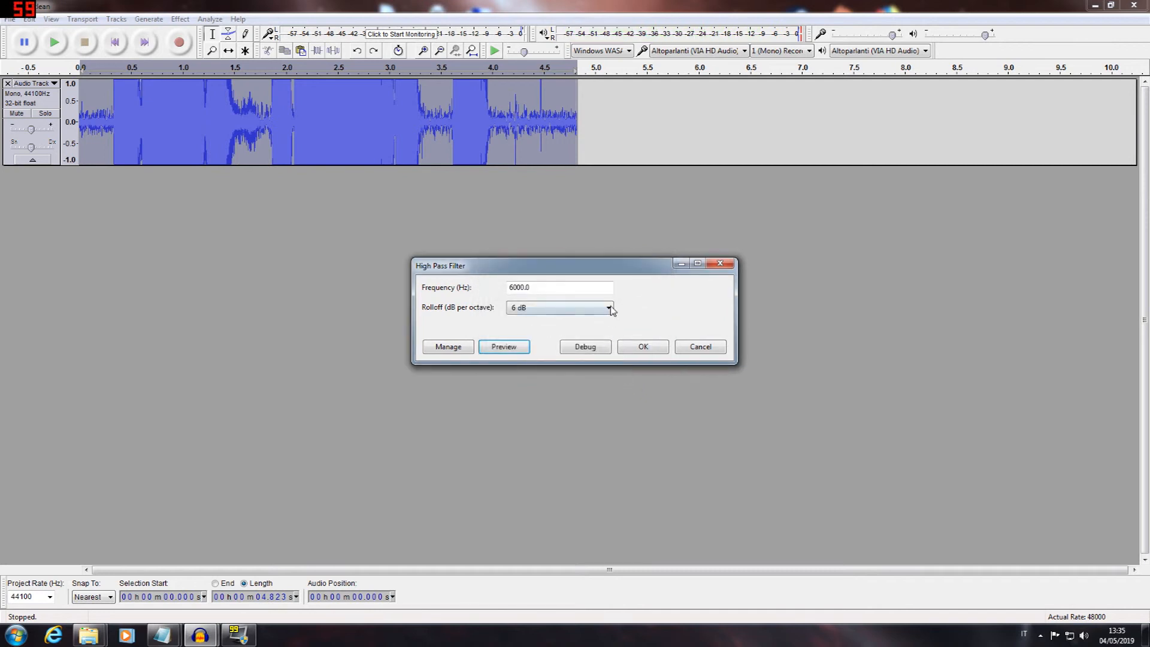
Preview the 6000 Hz high-pass filter with rolloffs of 24 and 12 dB per octave in turn
left_click(609, 308)
left_click(516, 337)
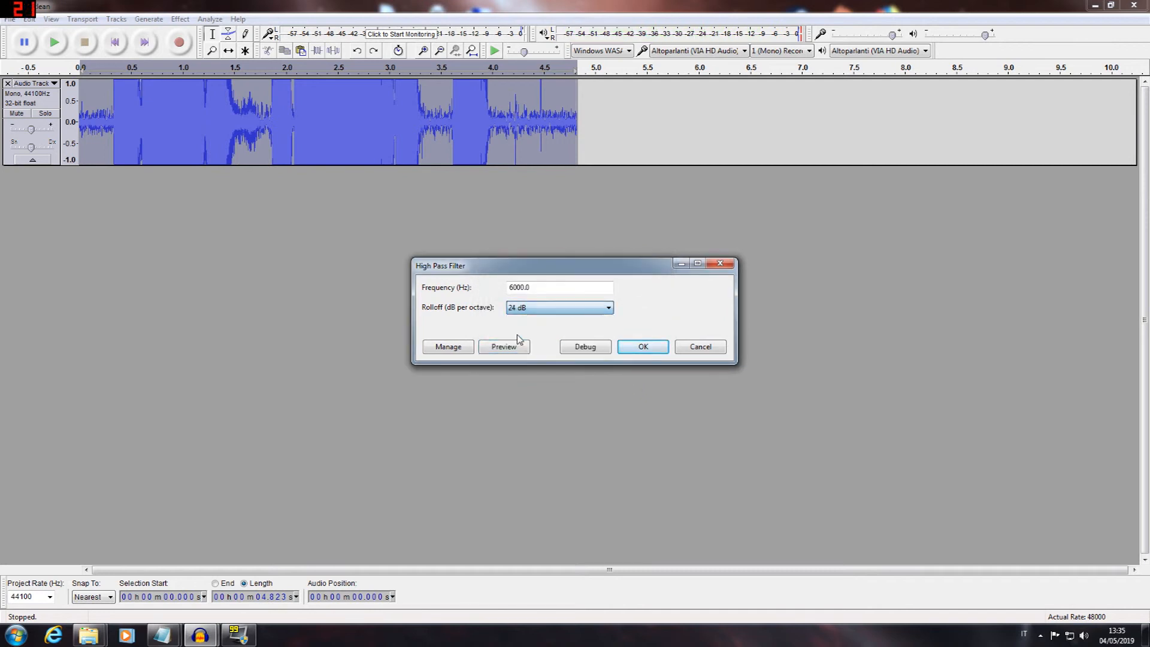
left_click(511, 350)
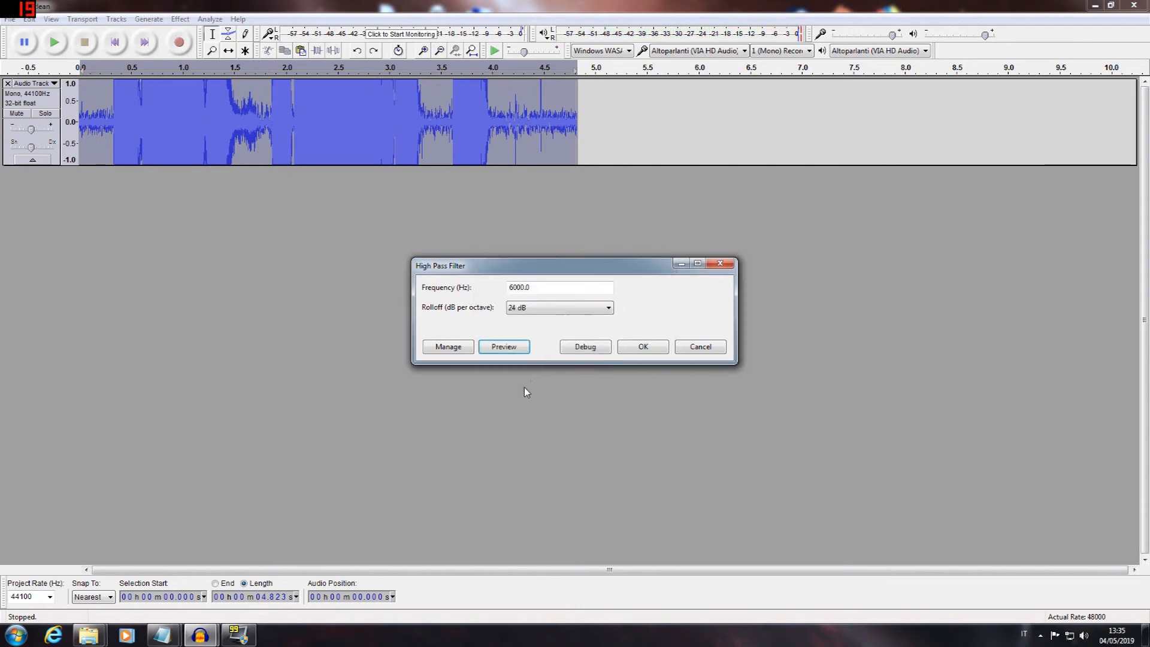
left_click(609, 308)
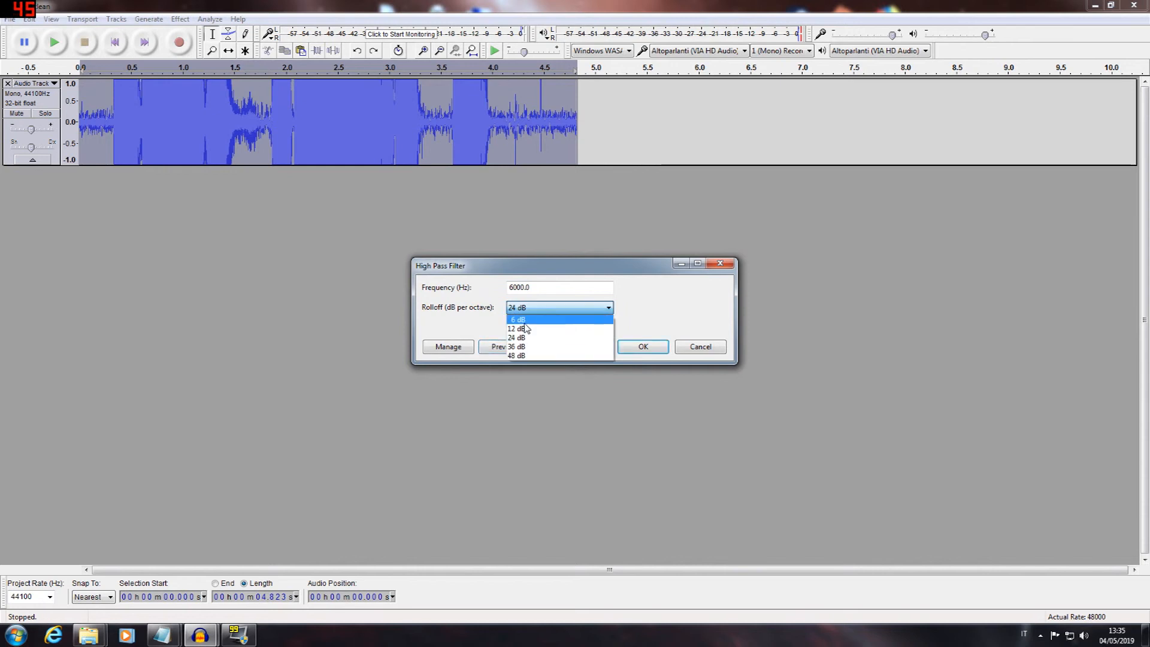
left_click(519, 329)
left_click(504, 350)
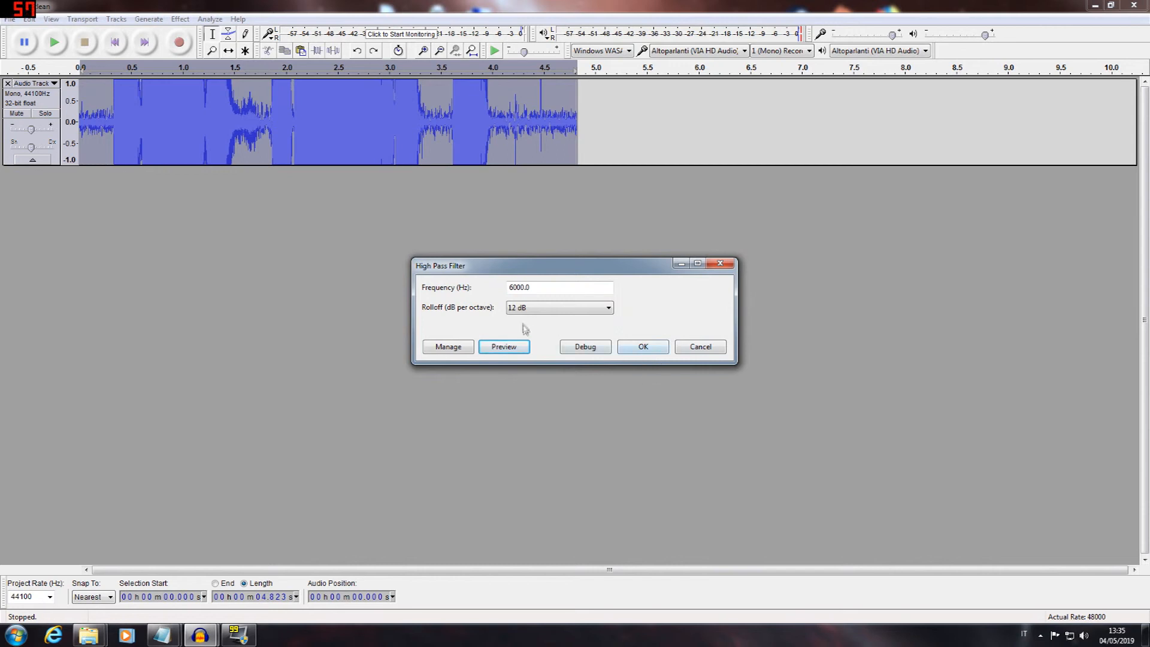
Set the high-pass filter to 1000 Hz with a 48 dB per octave rolloff and preview it
left_click(511, 288)
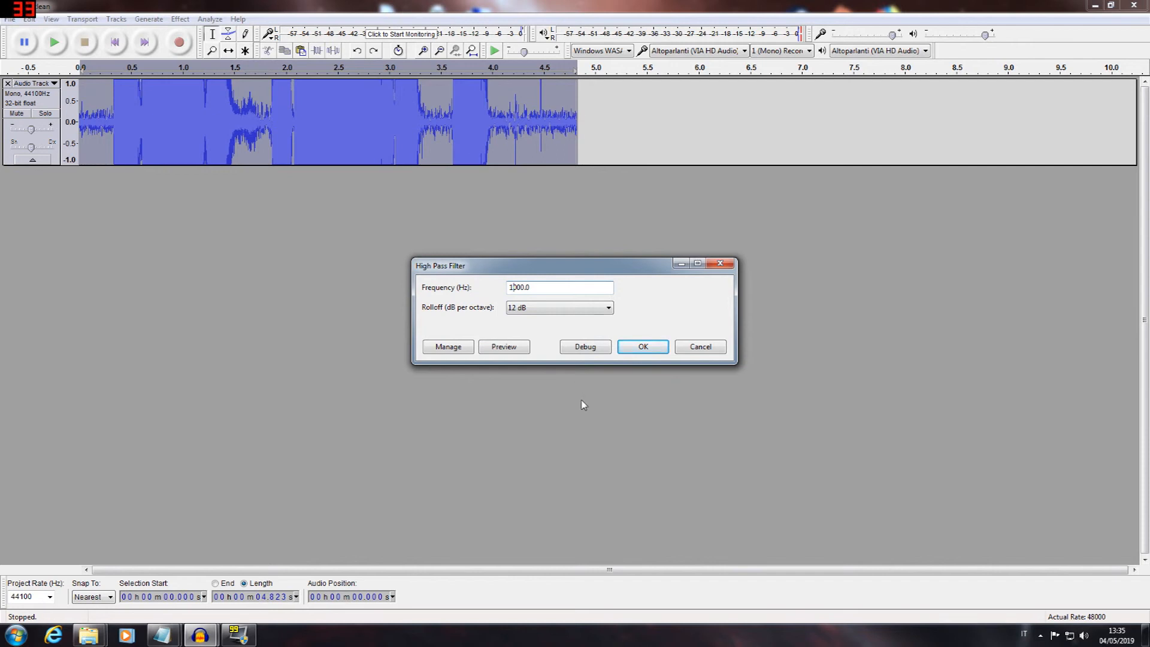
left_click(608, 308)
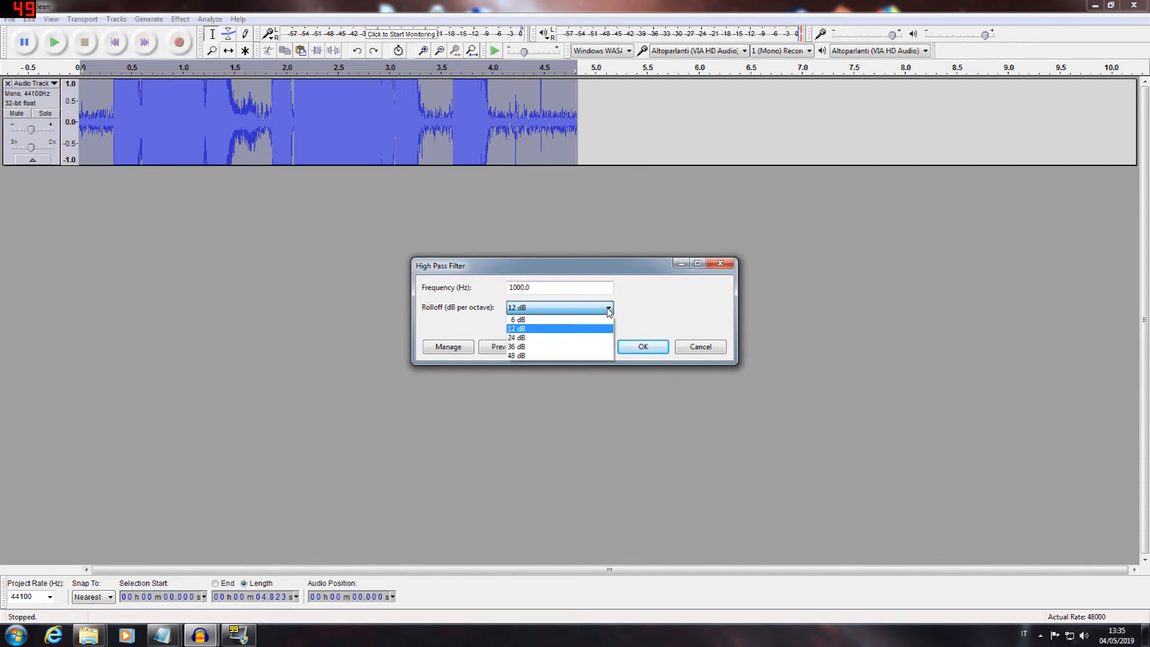
left_click(530, 356)
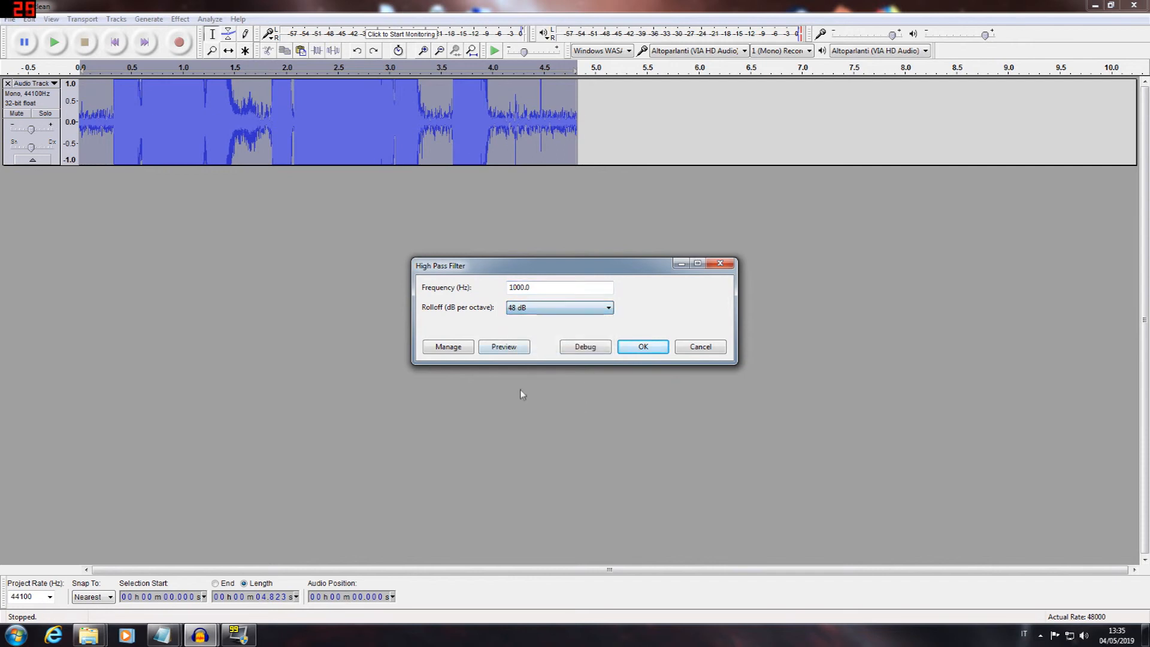
left_click(515, 348)
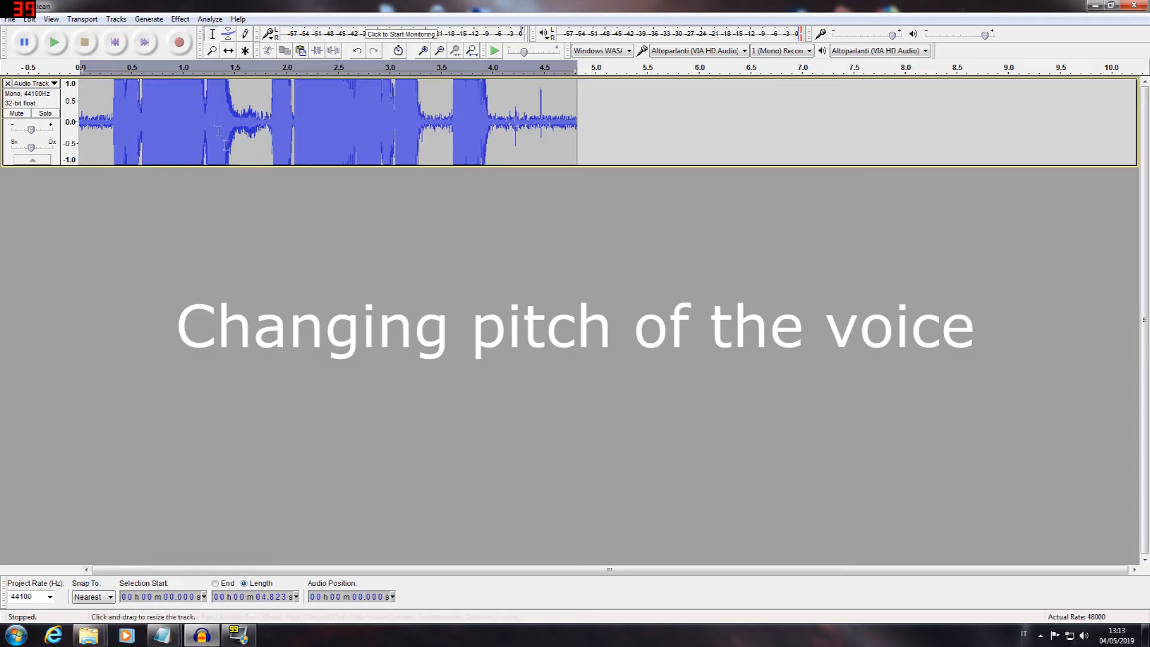
Undo the last amplification of the voice track
left_click(30, 19)
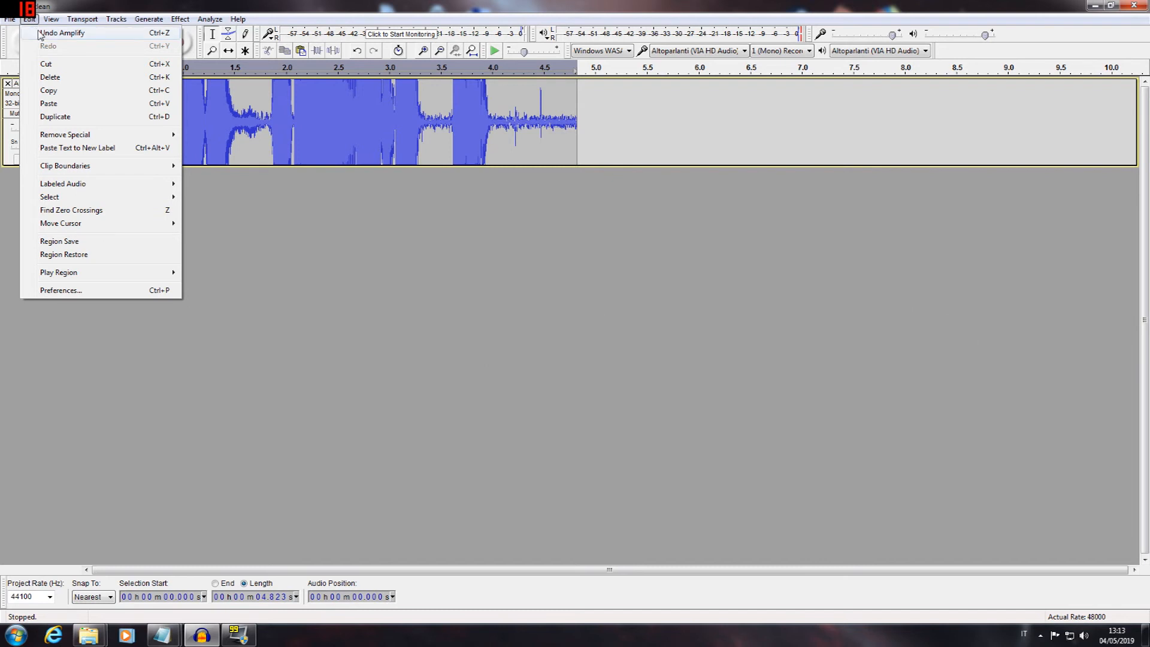
left_click(39, 35)
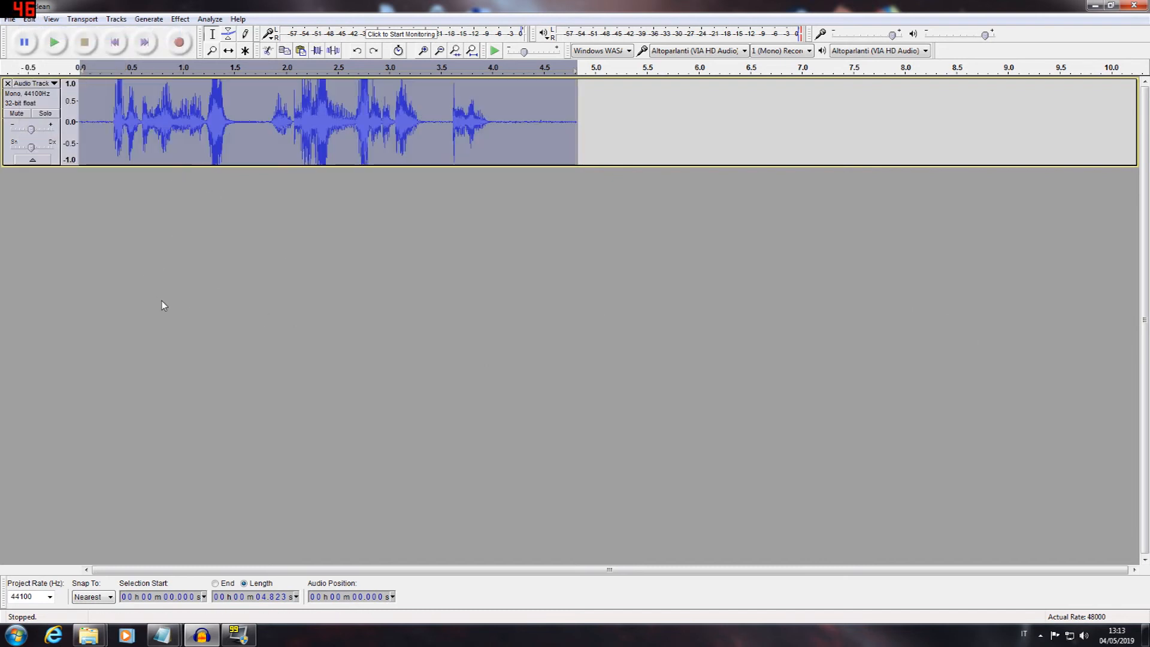
left_click(180, 19)
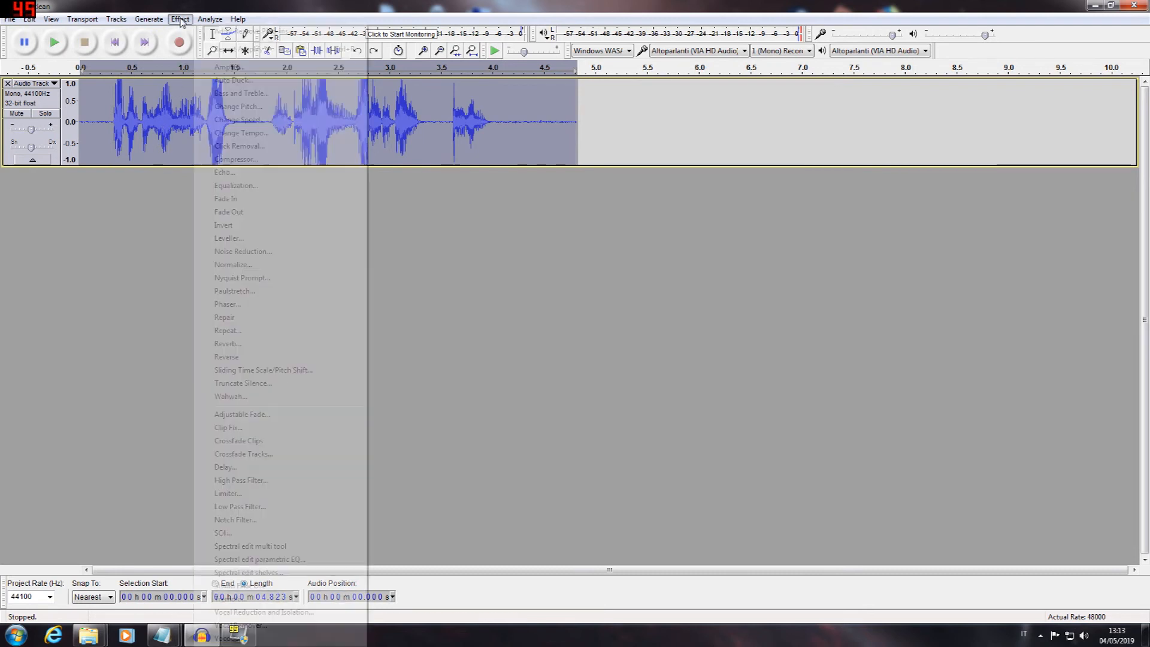
left_click(231, 108)
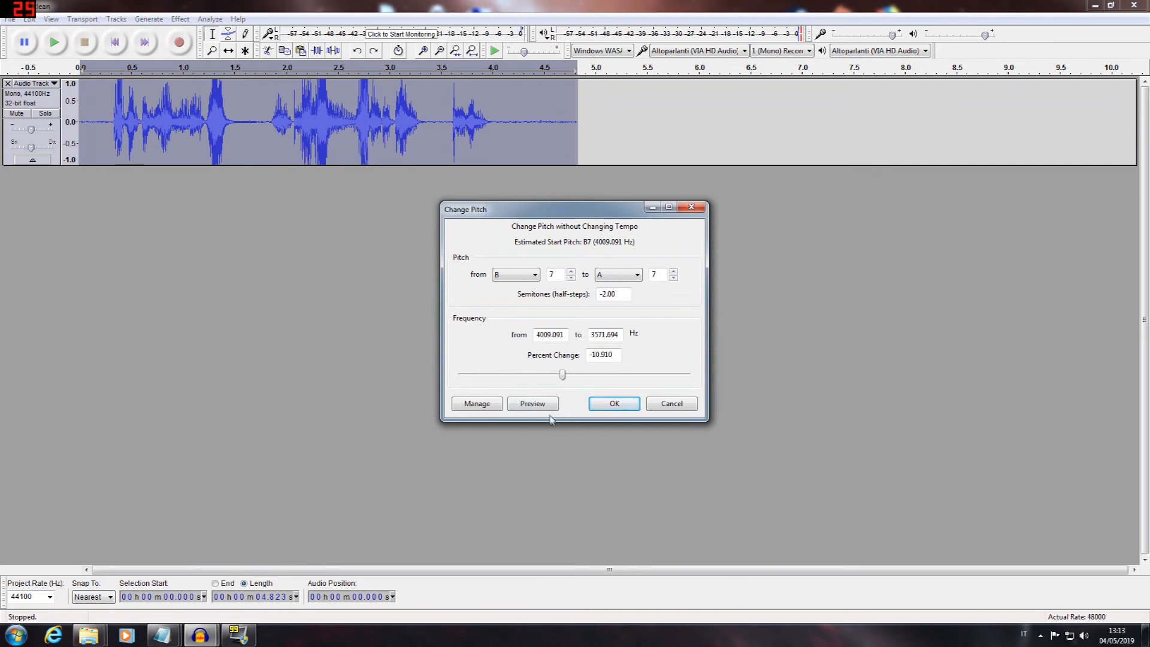
left_click(552, 413)
left_click(672, 403)
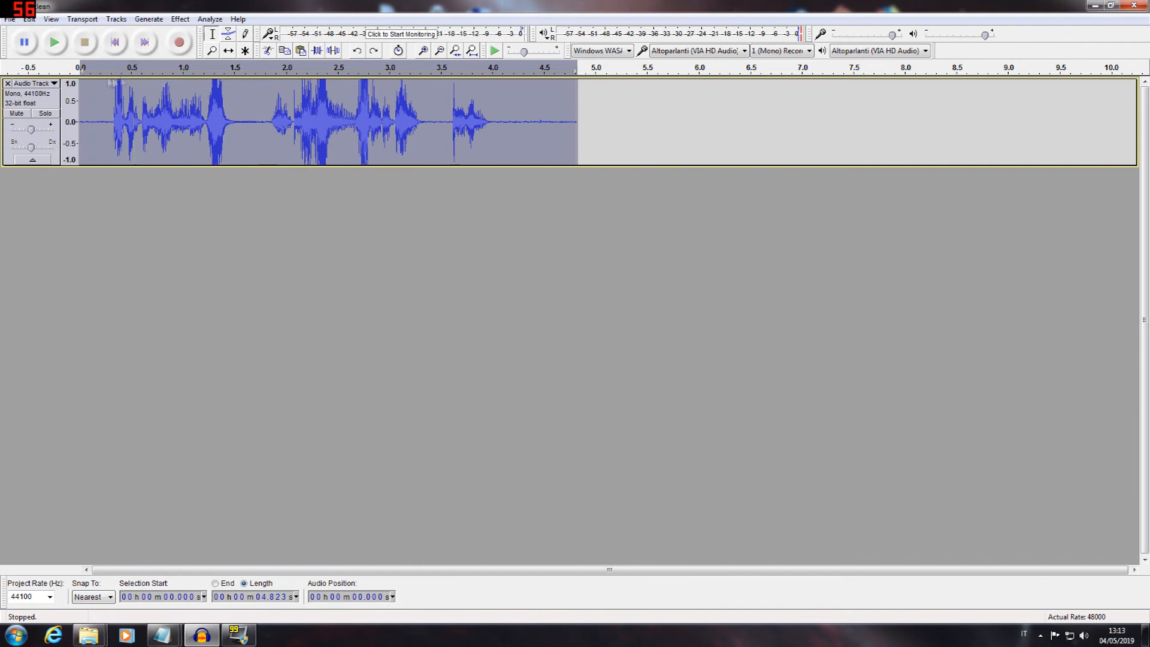
Play the voice track, then preview and apply a Change Pitch effect of -3.00 semitones to it
left_click(56, 43)
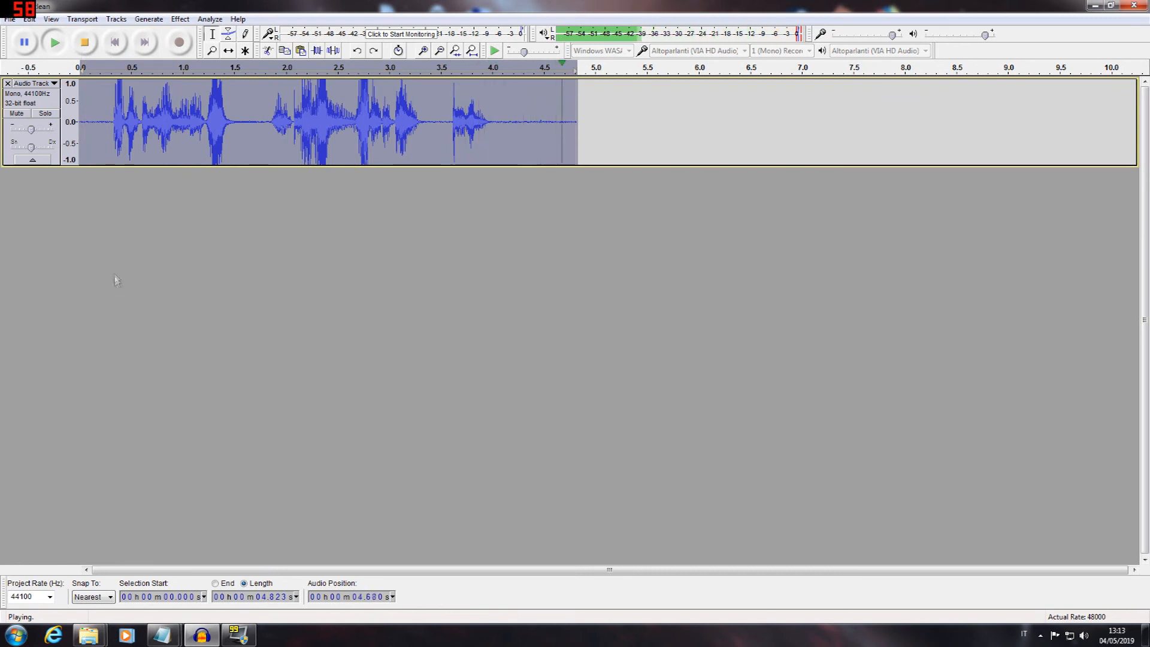
left_click(180, 19)
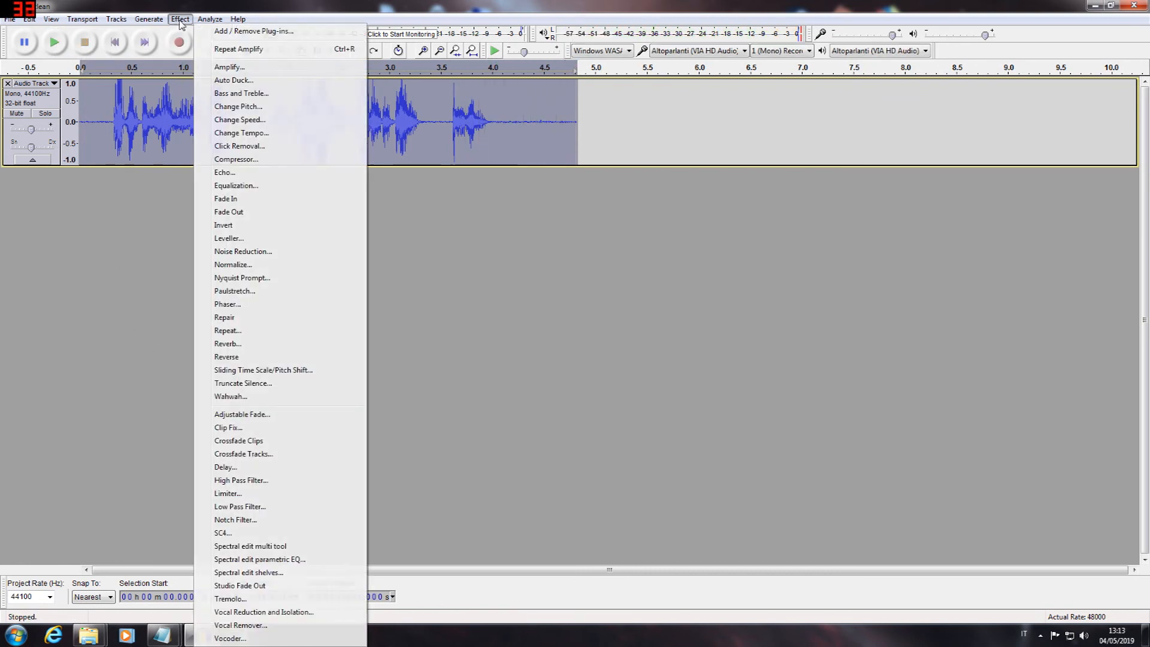
left_click(234, 106)
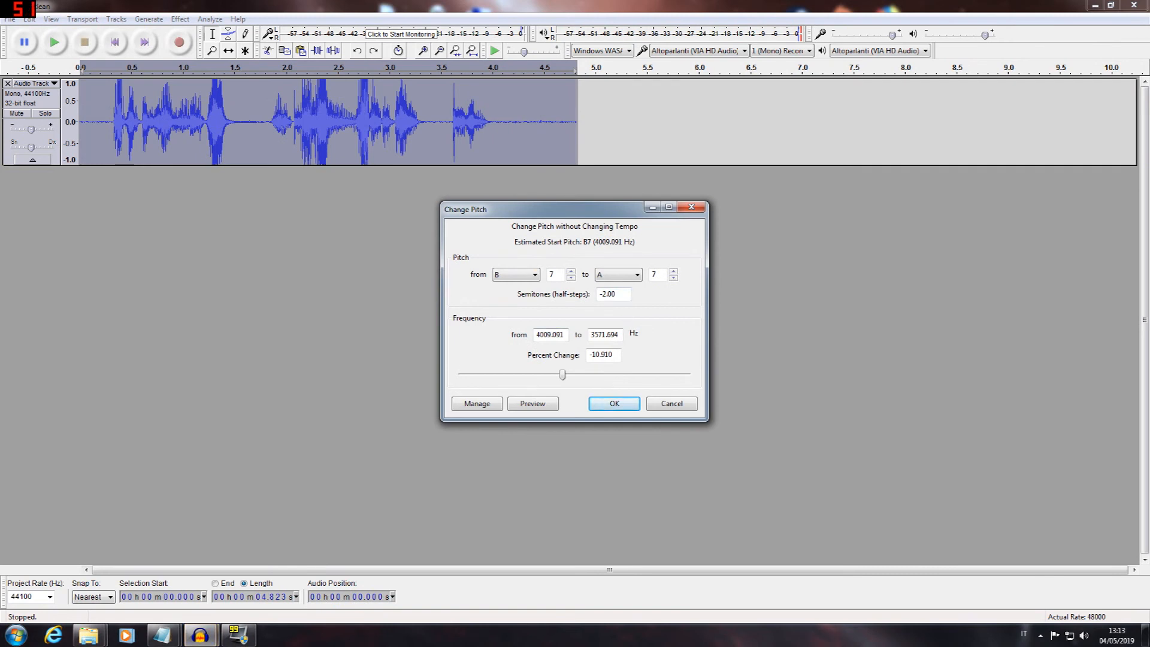
key("BackSpace")
type("3")
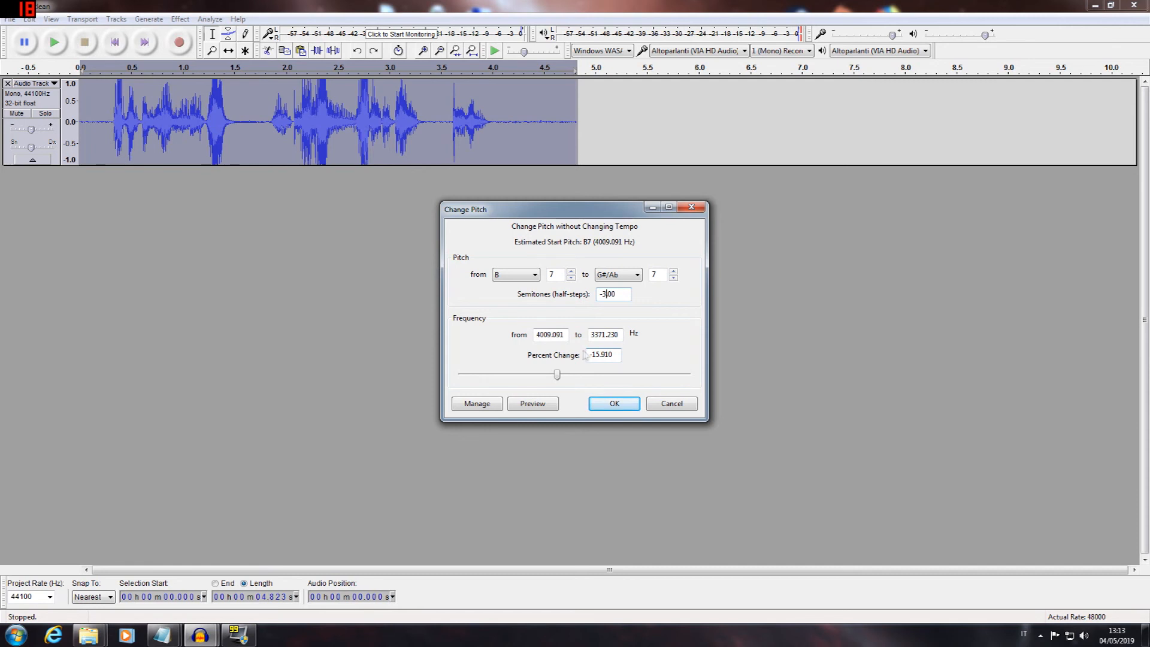
left_click(545, 406)
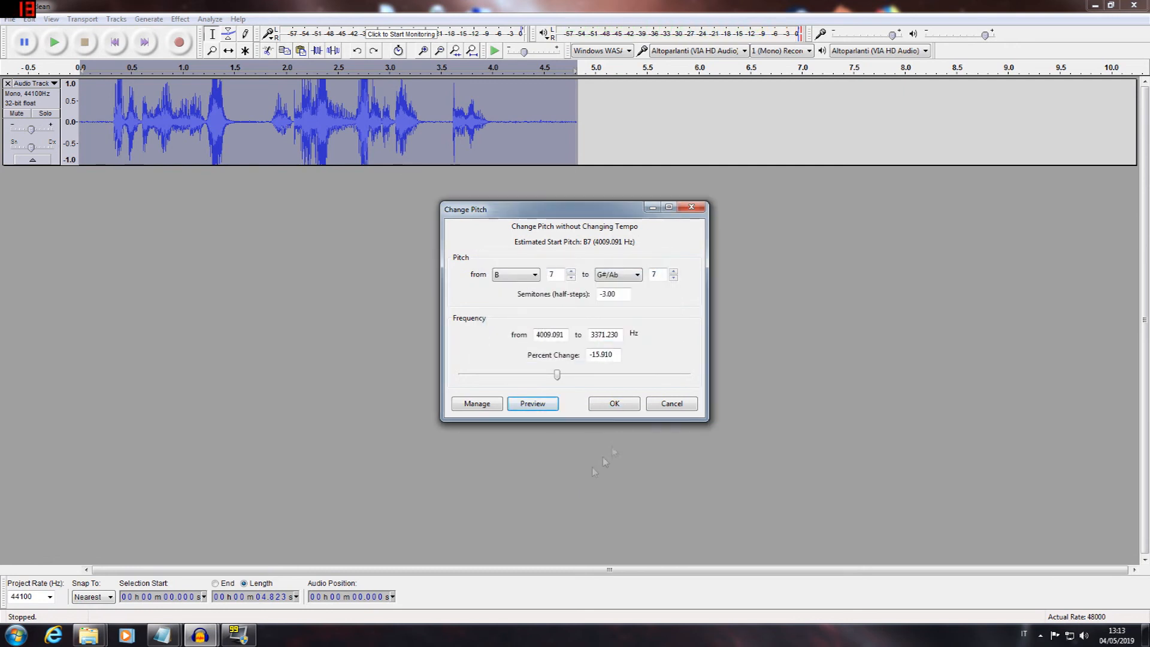
left_click(622, 406)
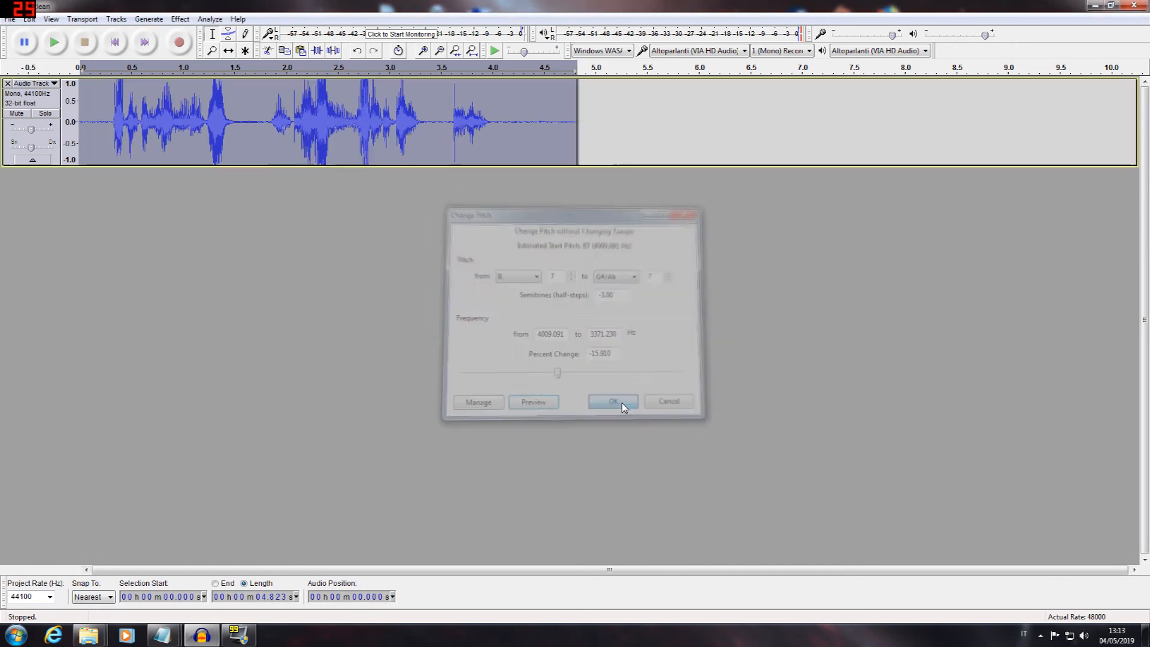
Listen to the lowered voice line and undo the pitch change
left_click(60, 43)
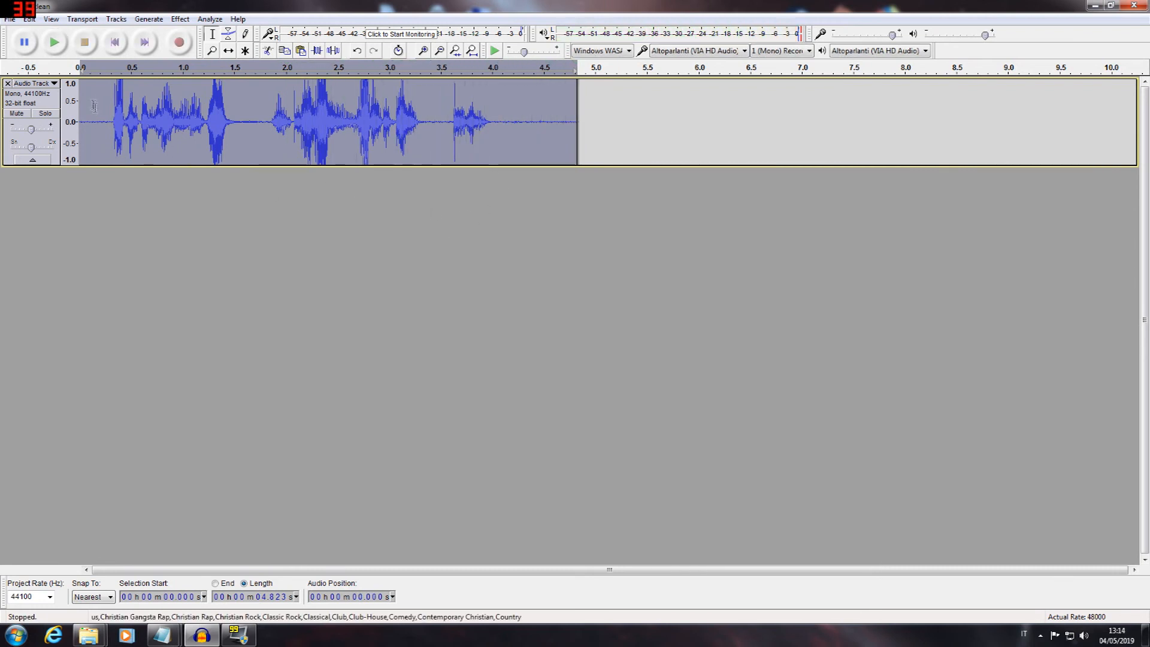
left_click(30, 19)
left_click(50, 34)
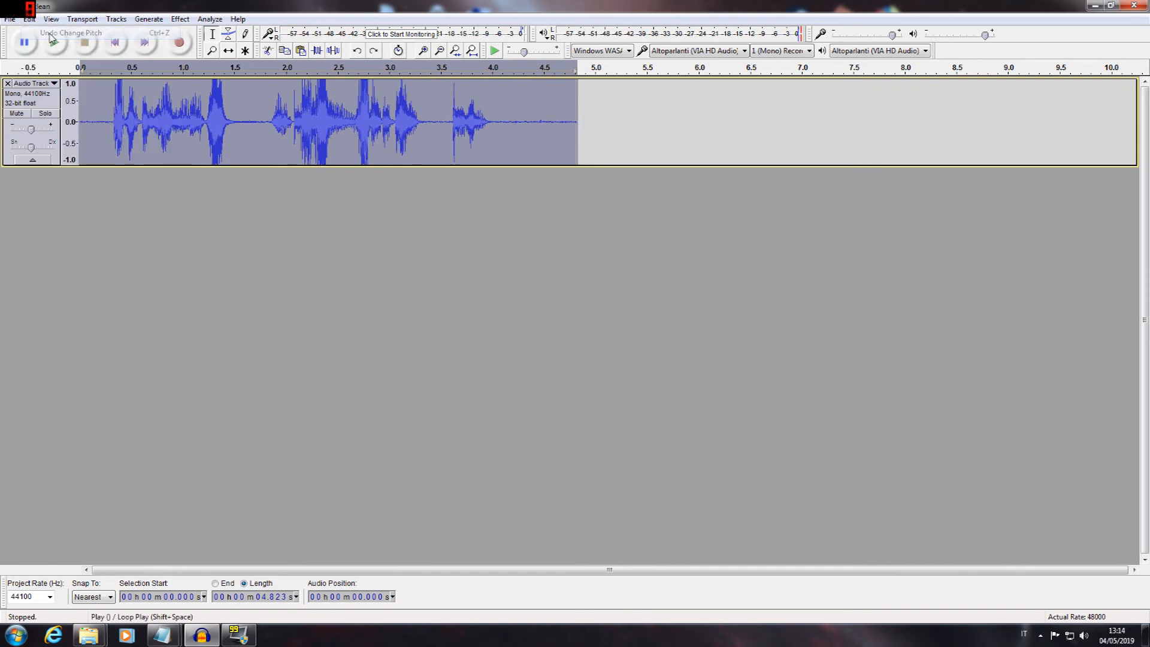
Raise the voice track's pitch by 3.00 semitones with Change Pitch, previewing it before applying, and play the result
left_click(180, 19)
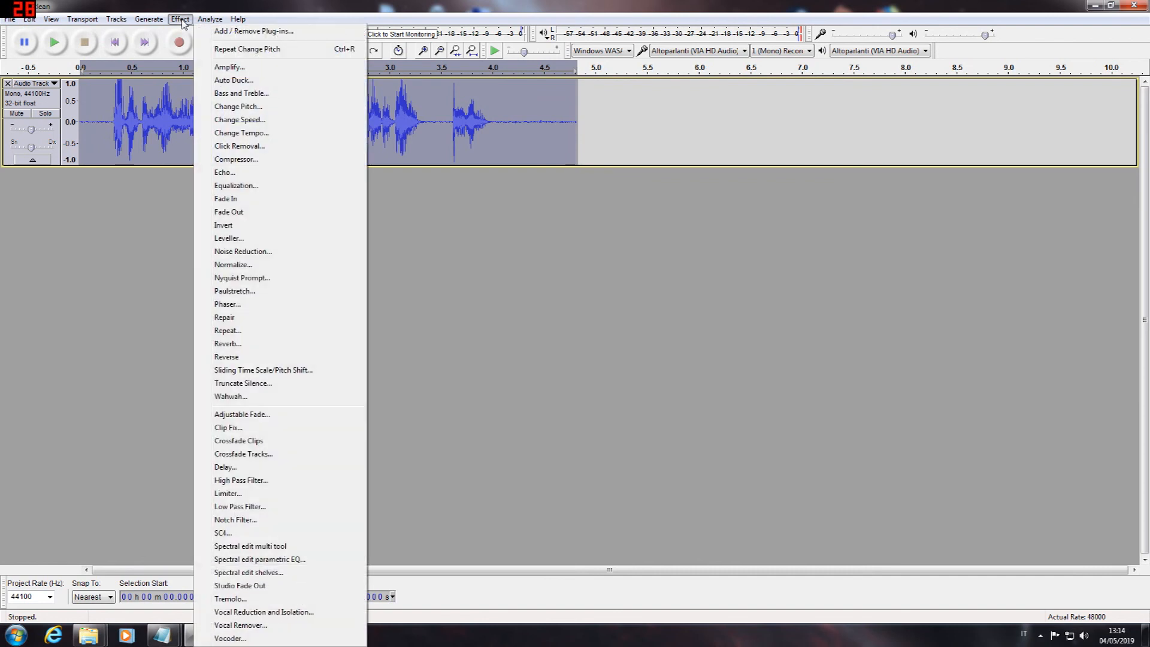
left_click(223, 108)
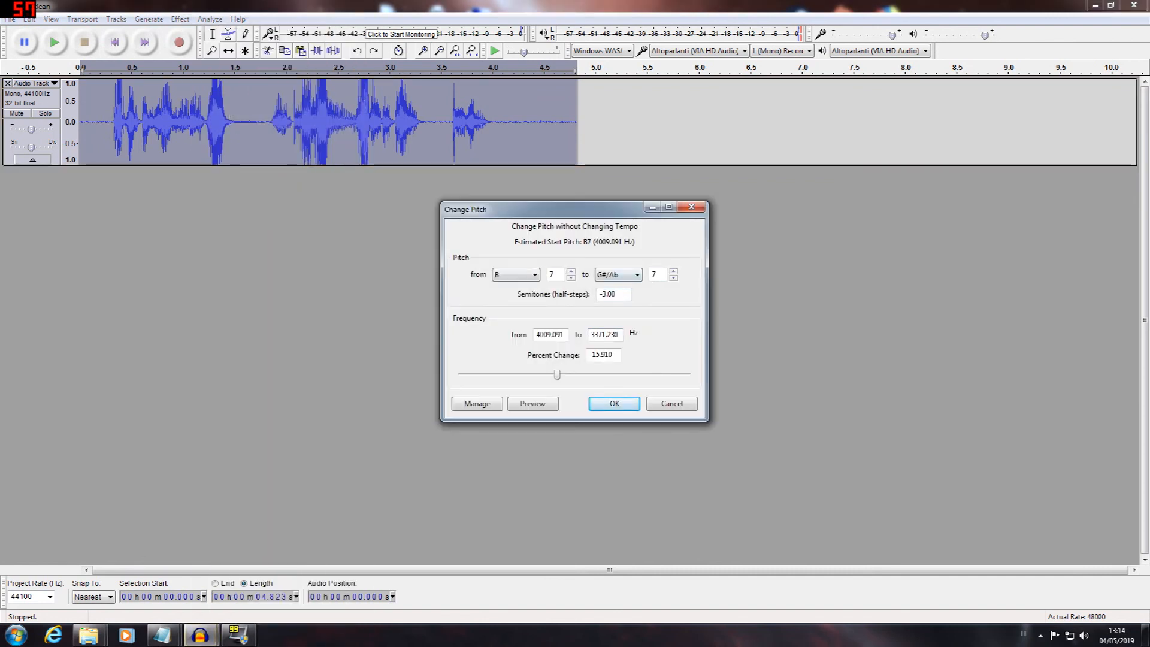
left_click(603, 294)
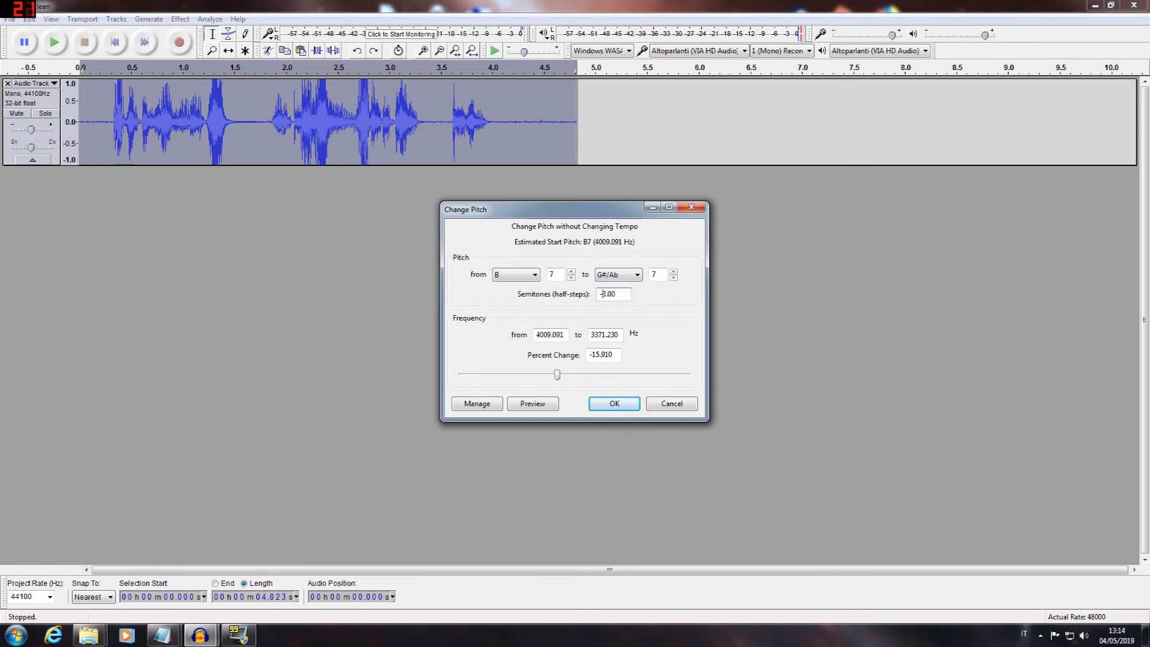
key("BackSpace")
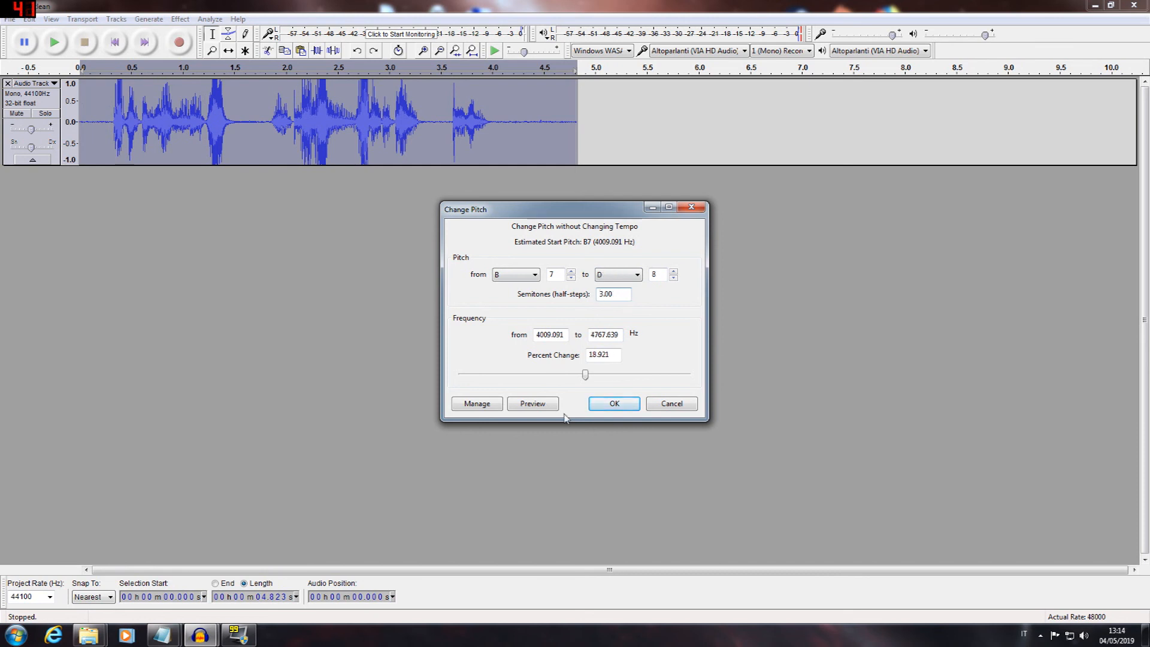
left_click(538, 403)
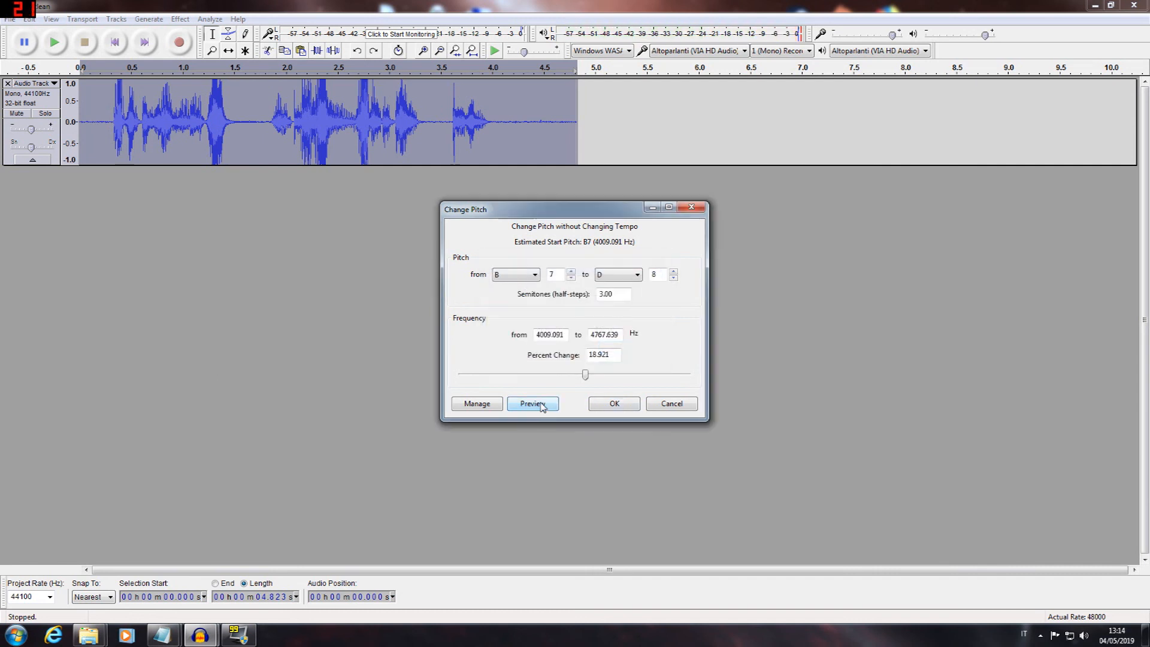
left_click(619, 406)
left_click(54, 42)
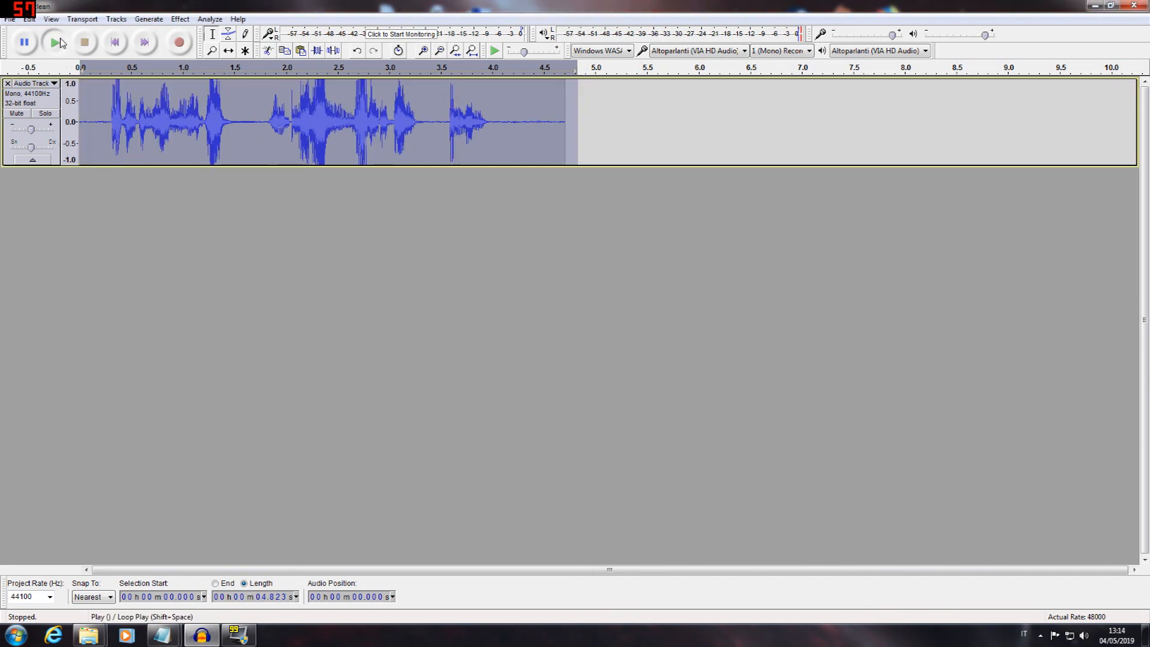